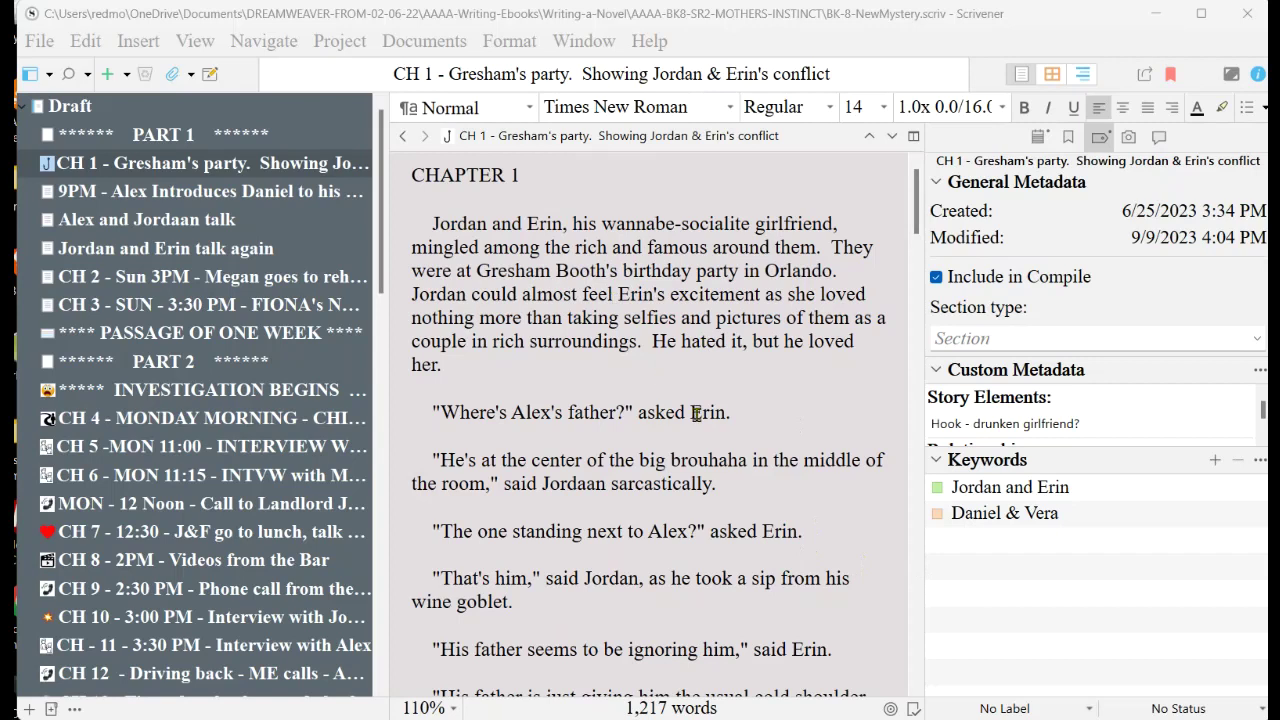
Apply the Heading 1 style to the 'CHAPTER 1' title in the CH 1 Gresham's party document
scroll(696, 413, down, 5)
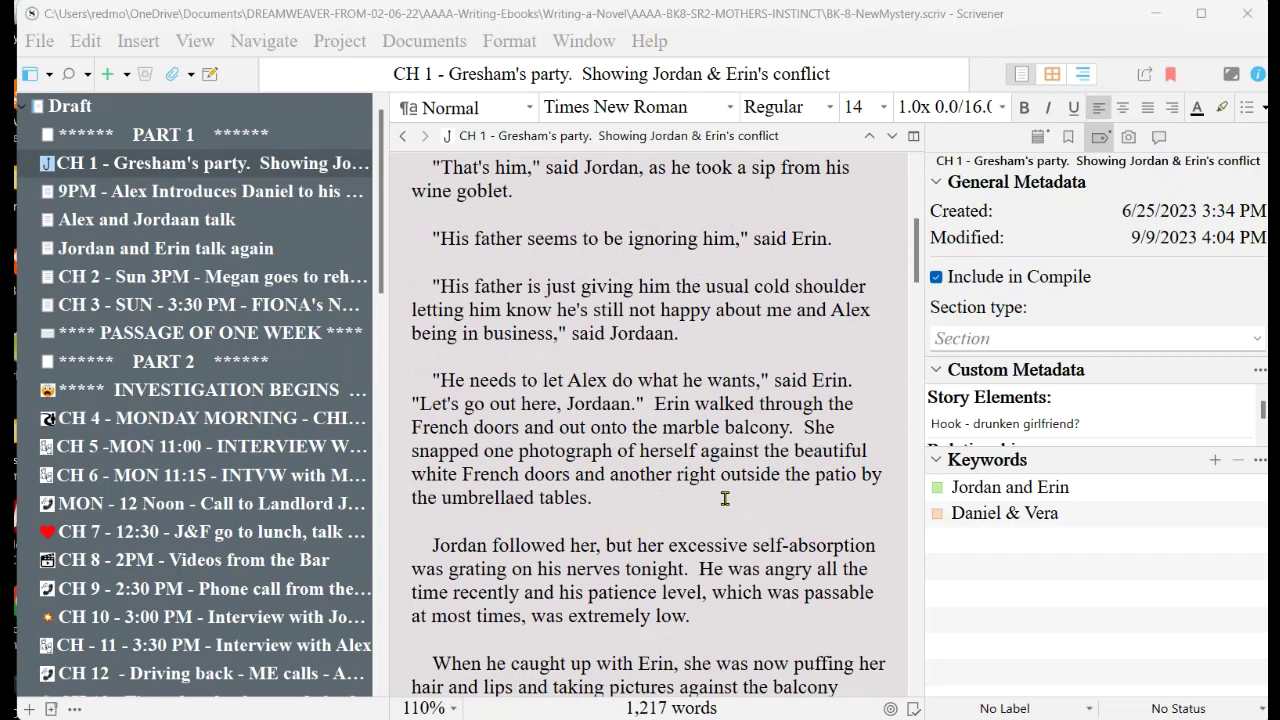
scroll(725, 498, up, 5)
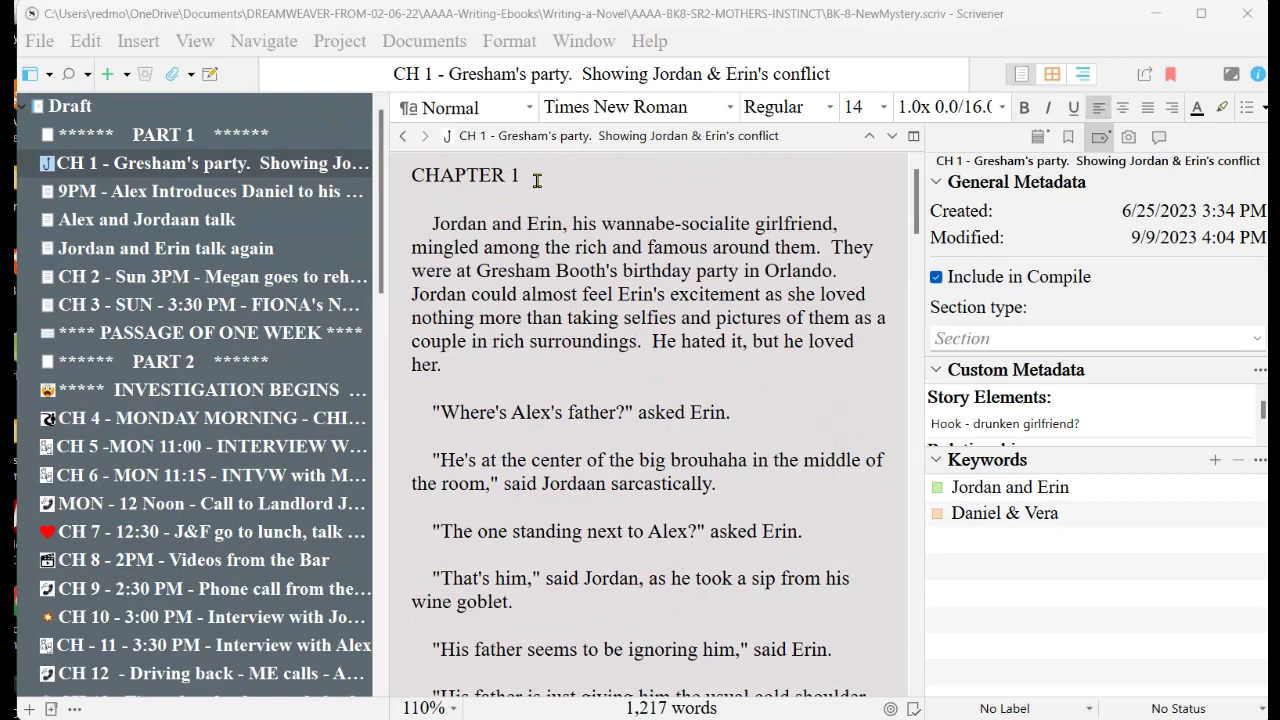
drag(411, 178, 524, 178)
click(550, 255)
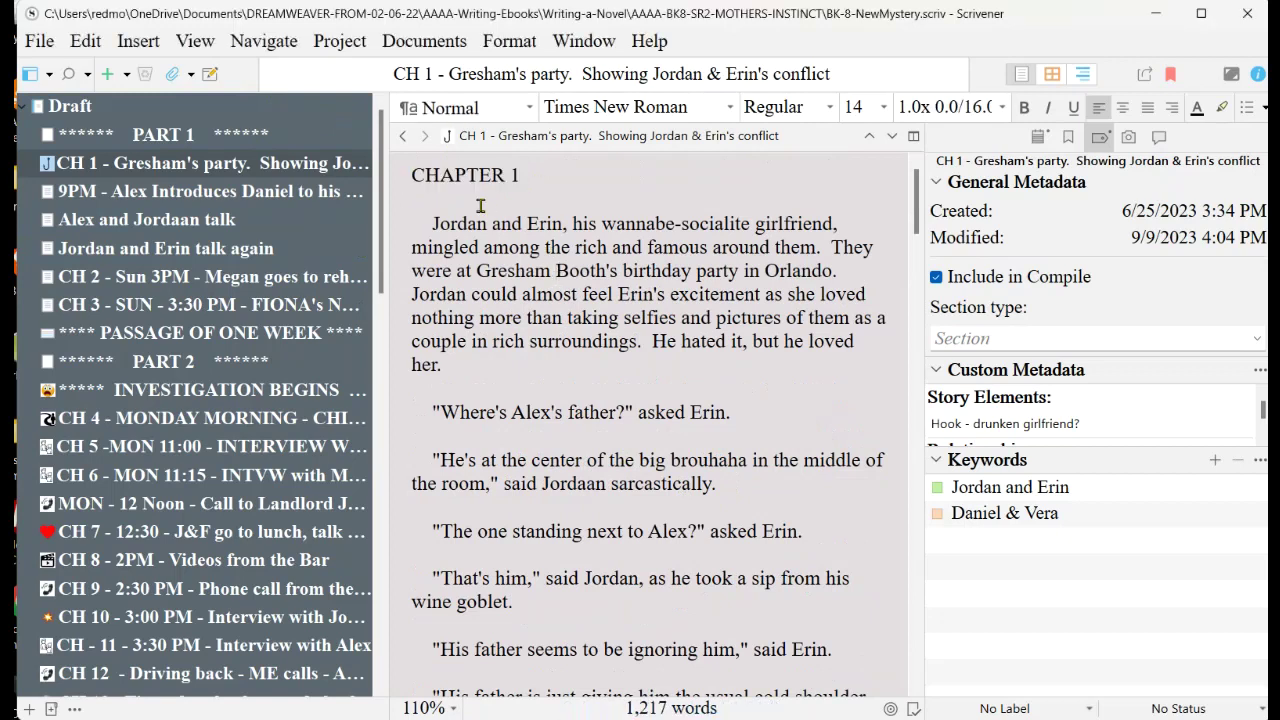
drag(411, 174, 521, 178)
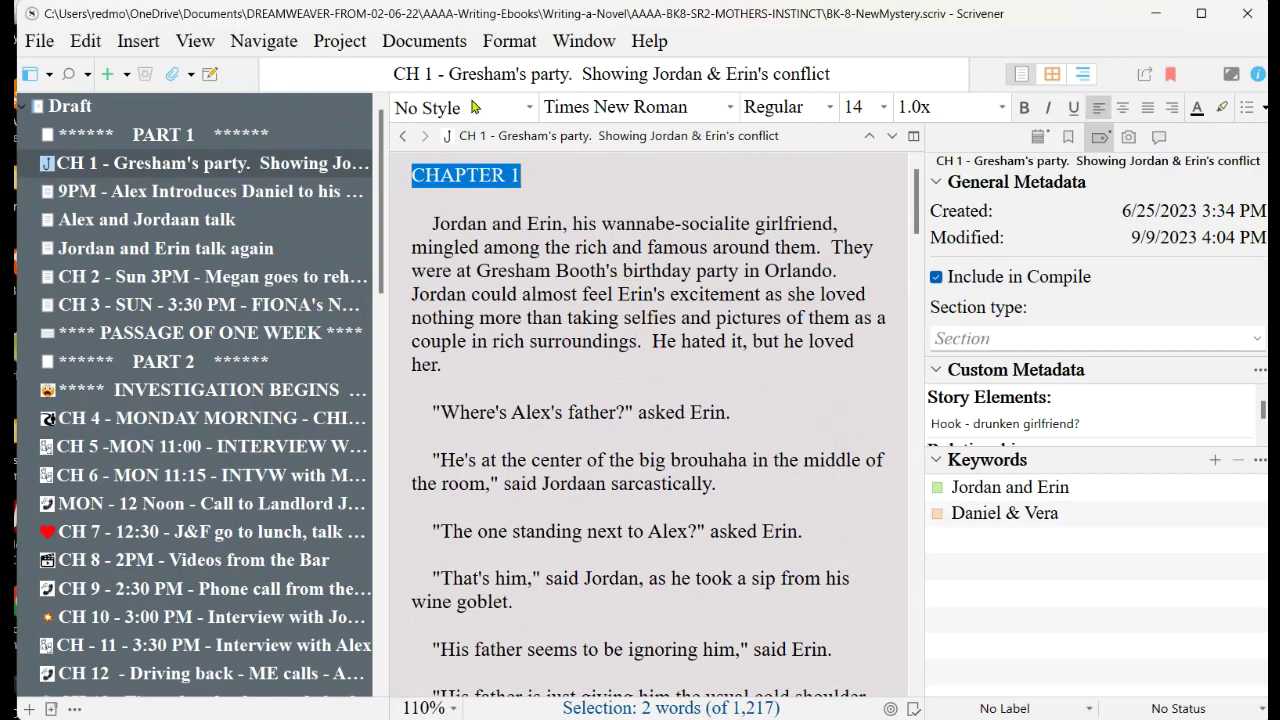
click(505, 110)
click(506, 110)
click(508, 110)
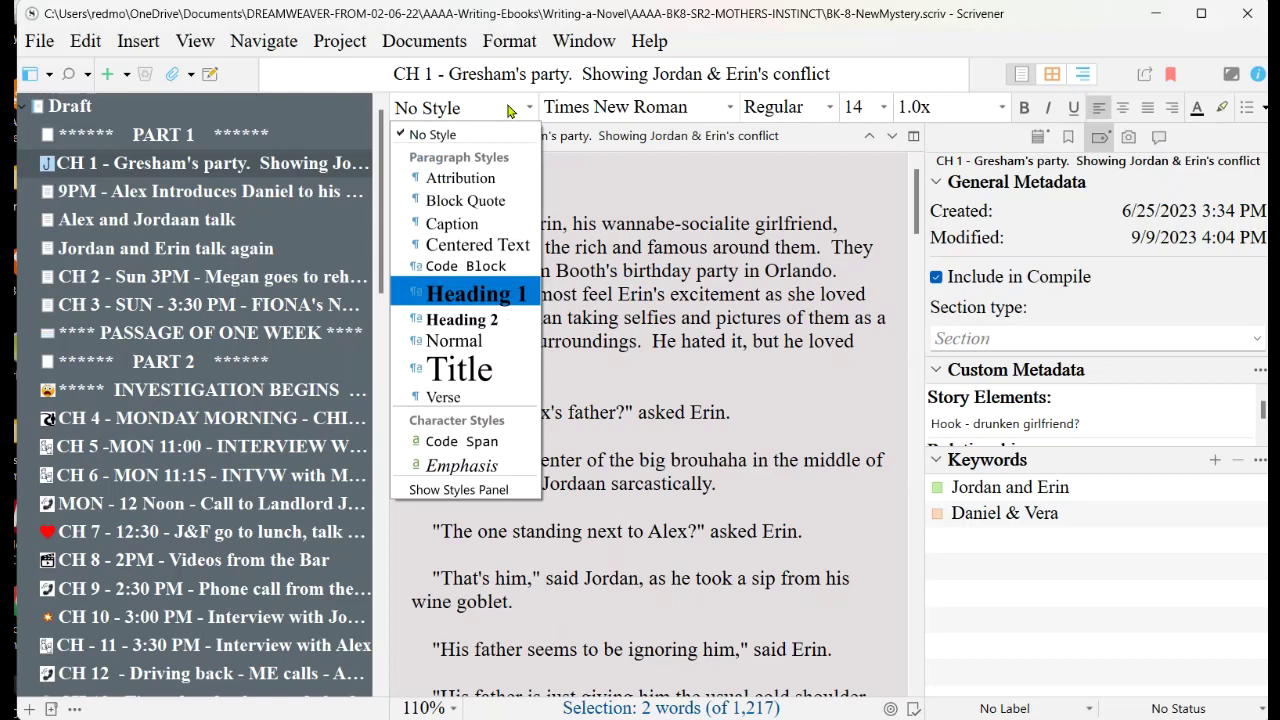
click(467, 300)
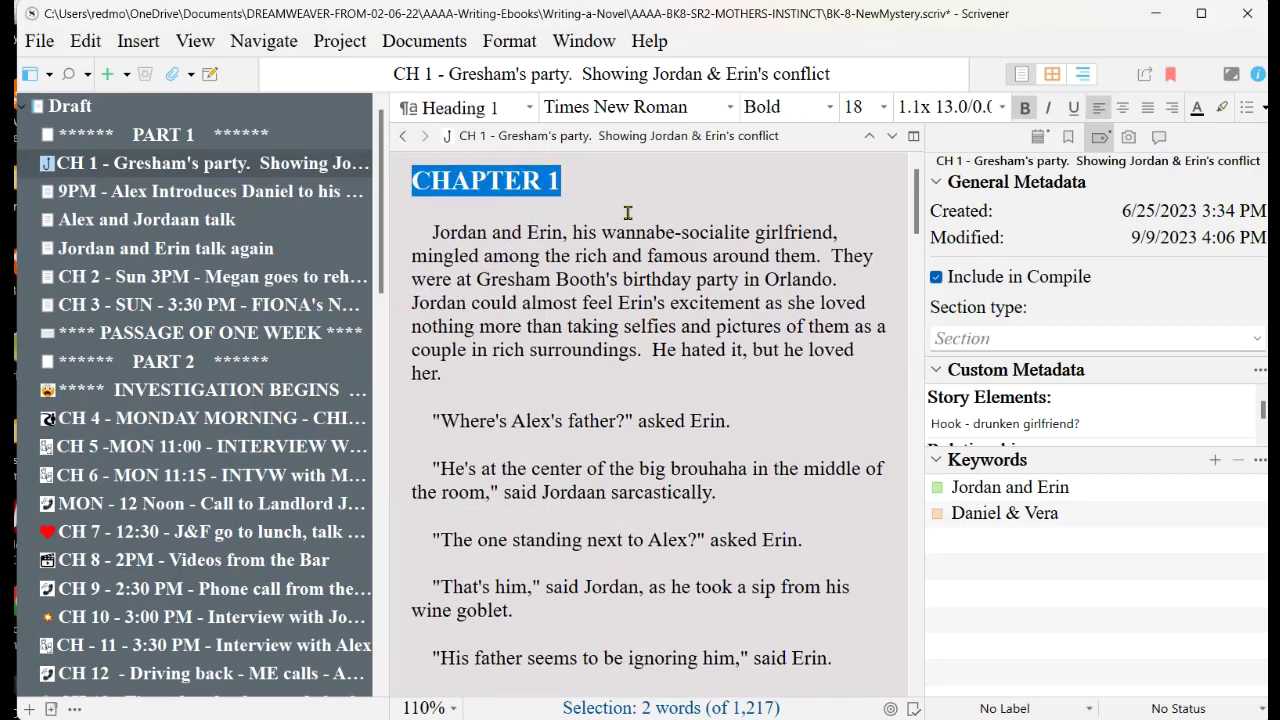
click(627, 216)
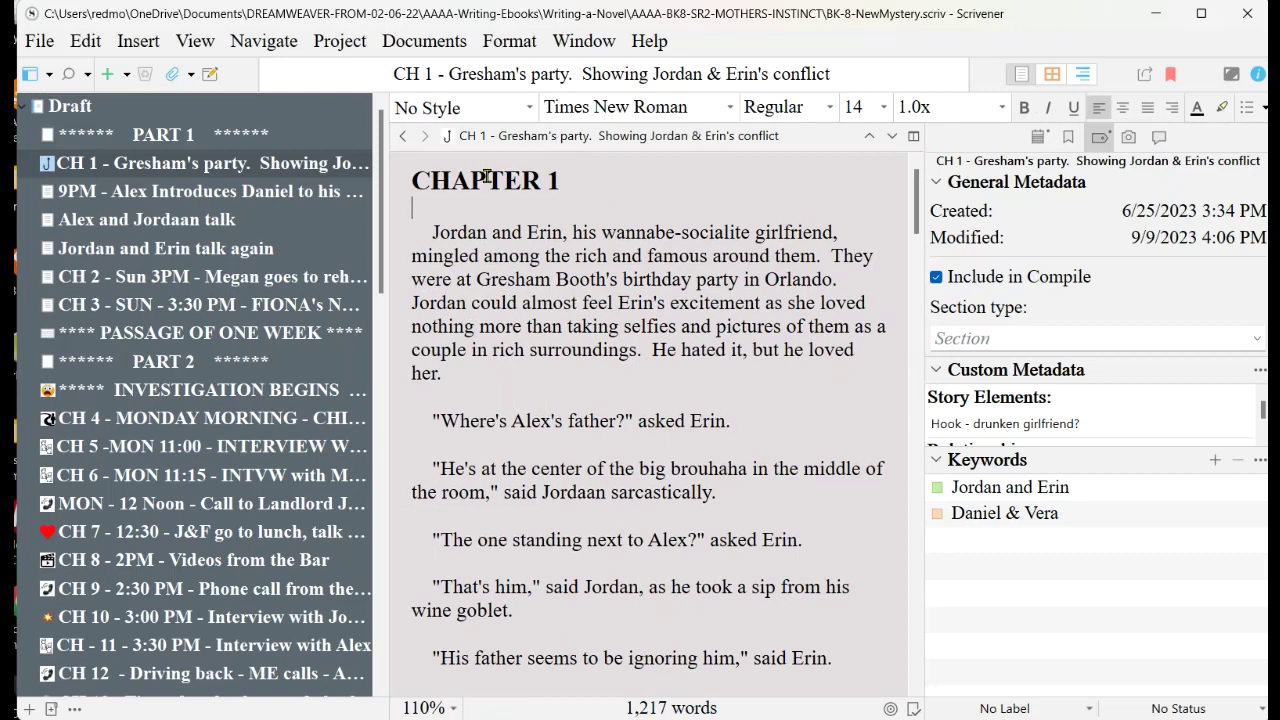
scroll(687, 357, down, 2)
scroll(687, 357, down, 1)
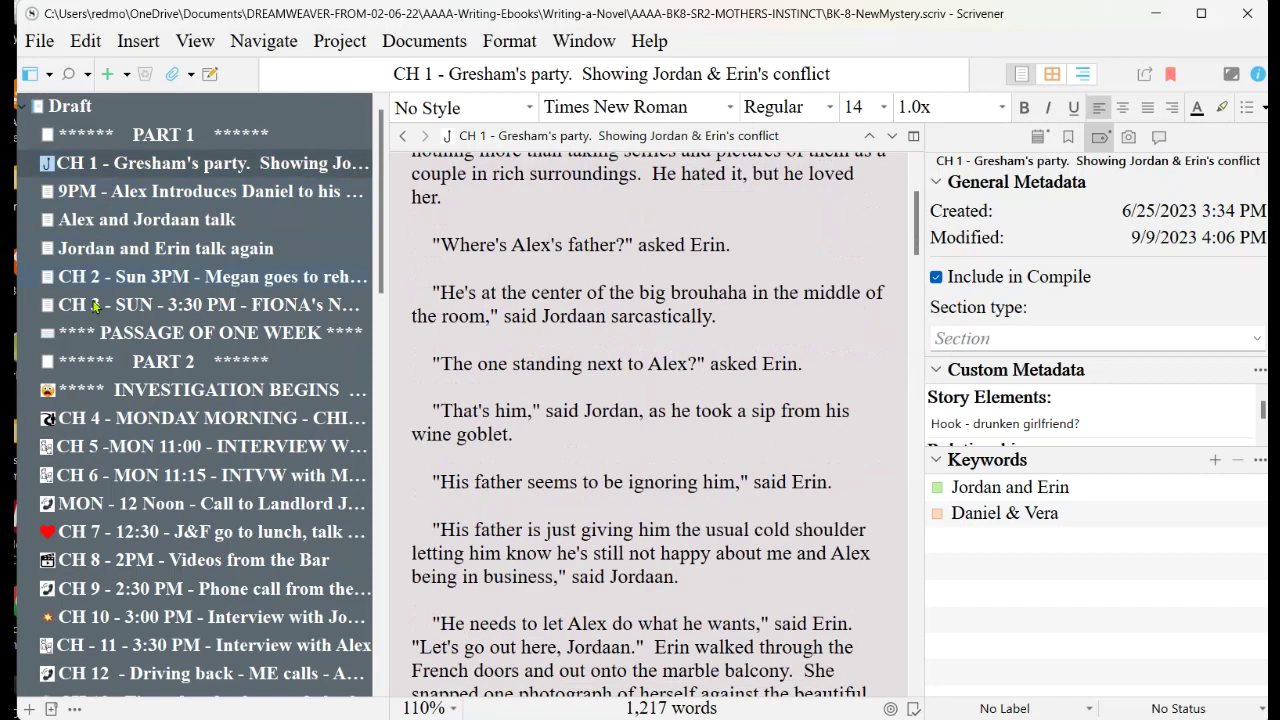
mouse_move(100, 336)
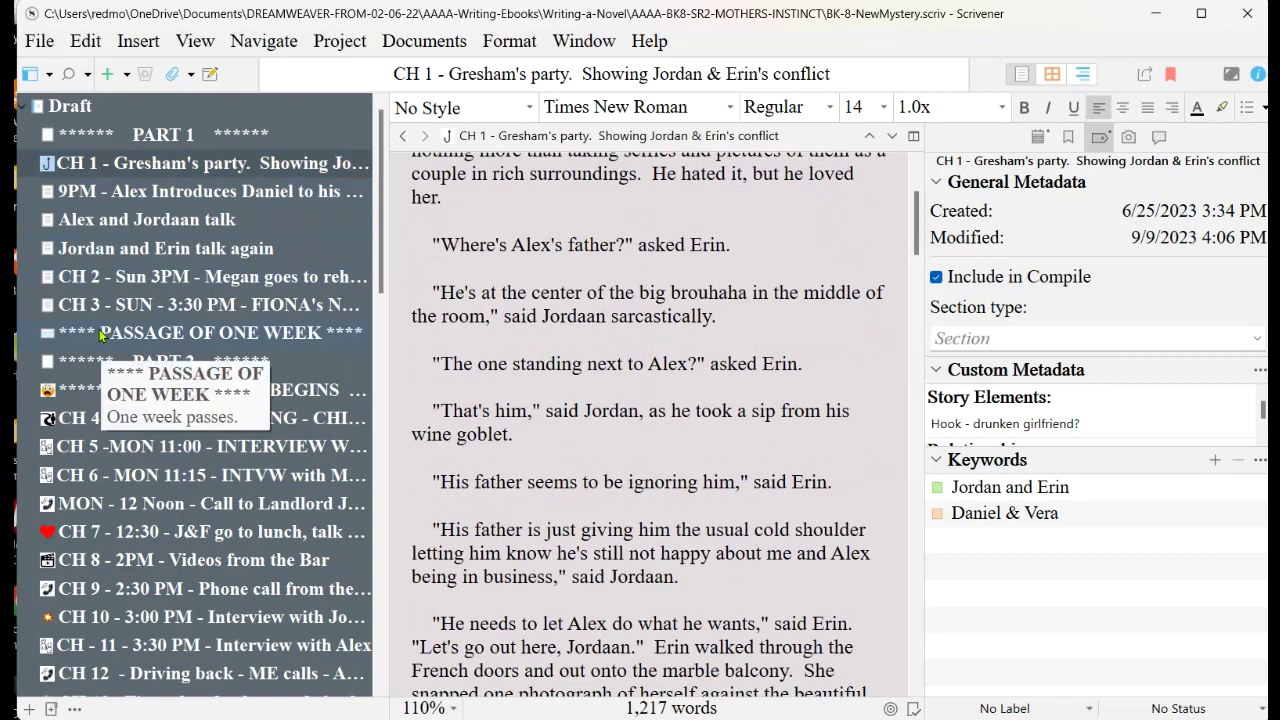
mouse_move(143, 163)
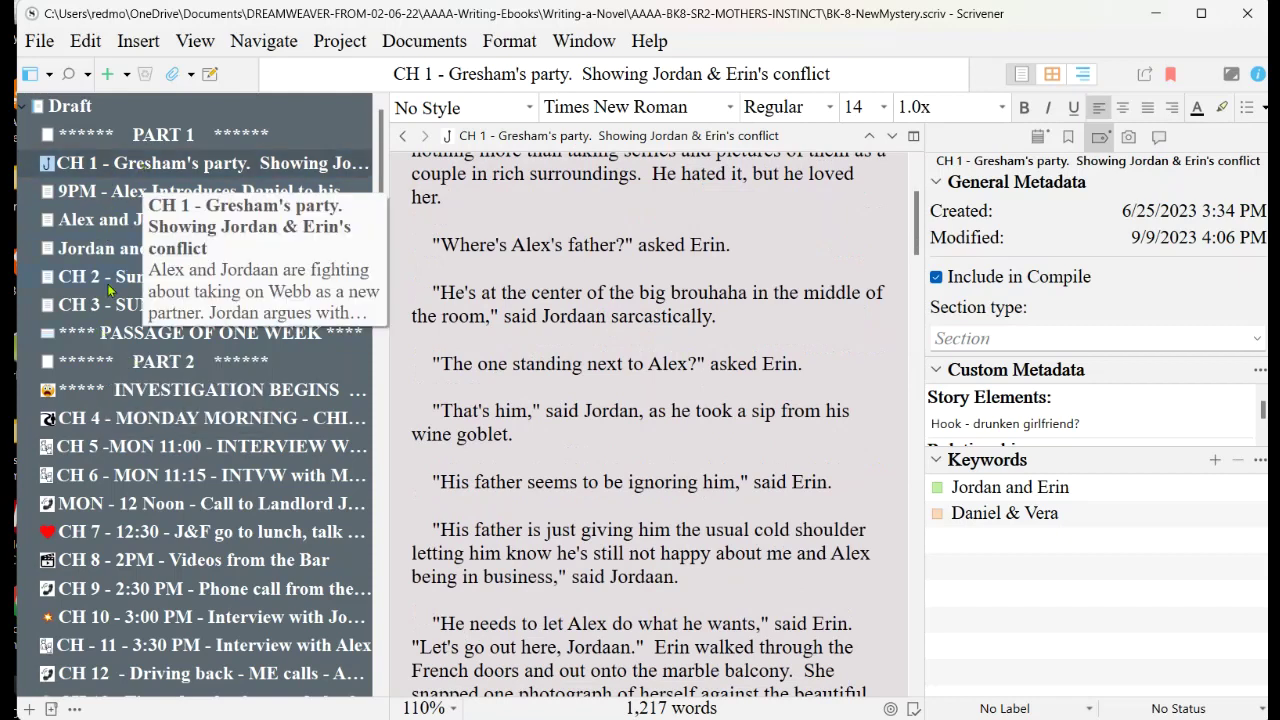
mouse_move(105, 277)
mouse_move(90, 303)
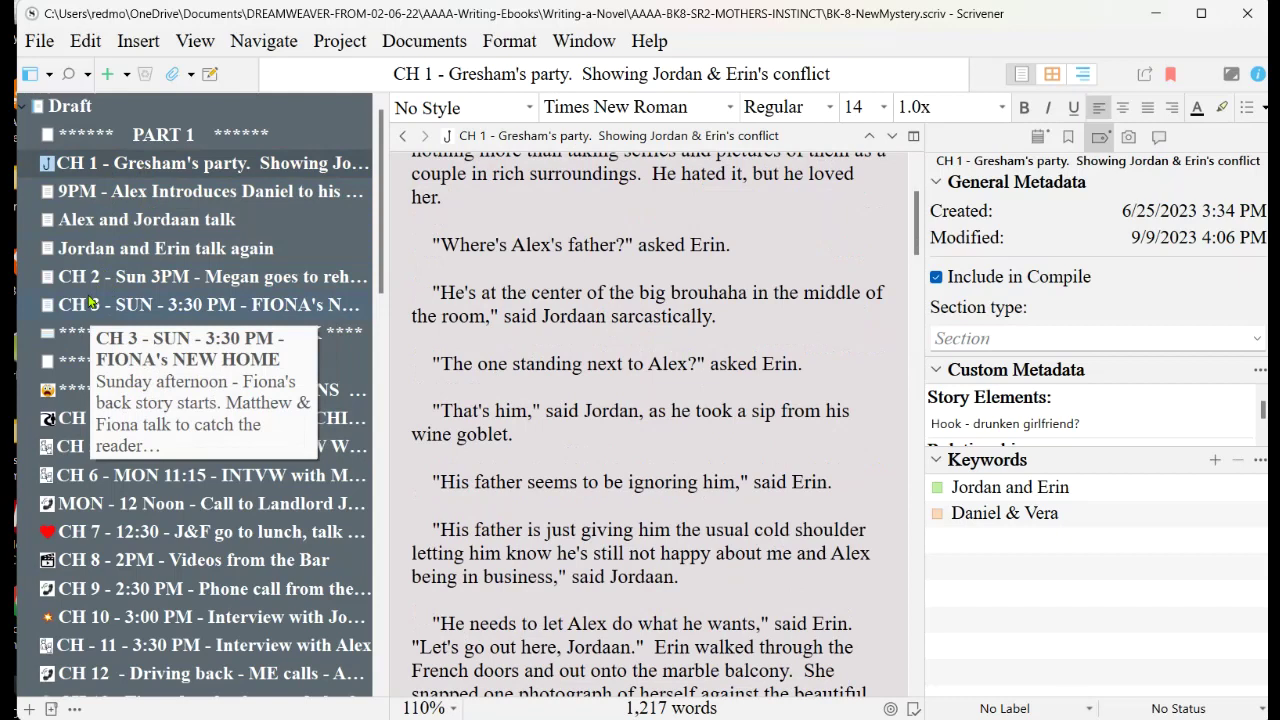
mouse_move(88, 193)
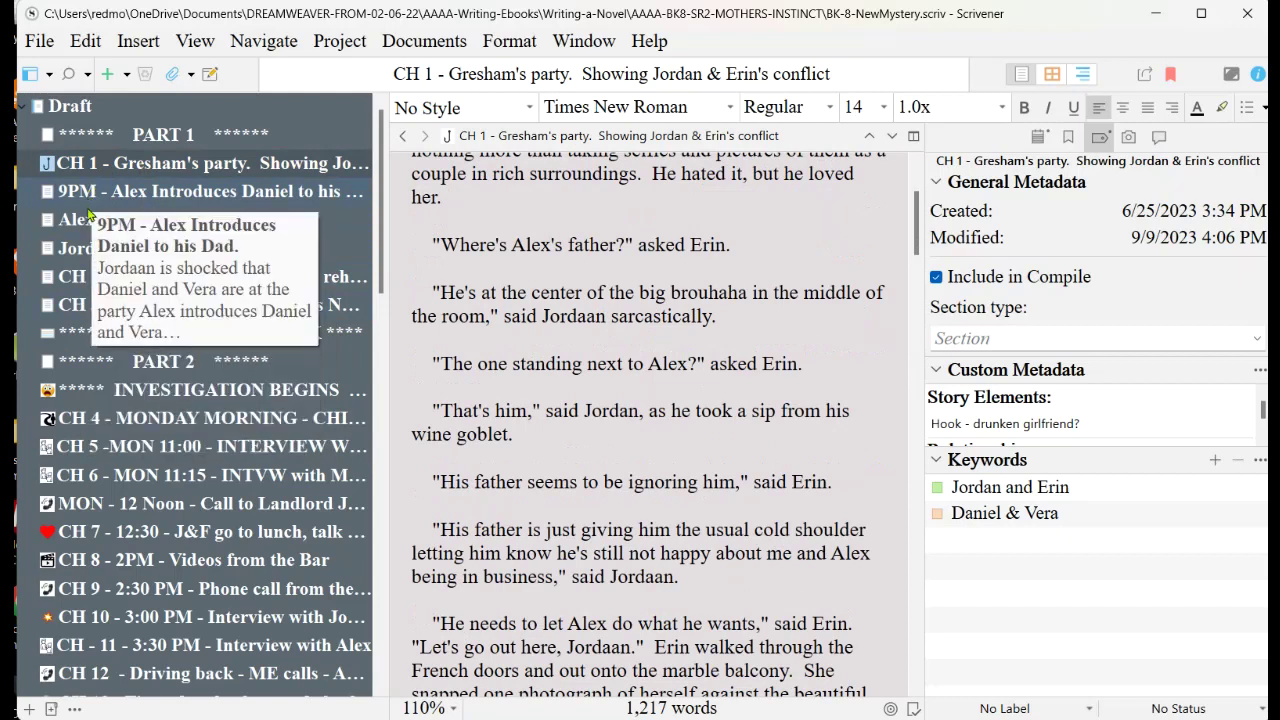
mouse_move(84, 250)
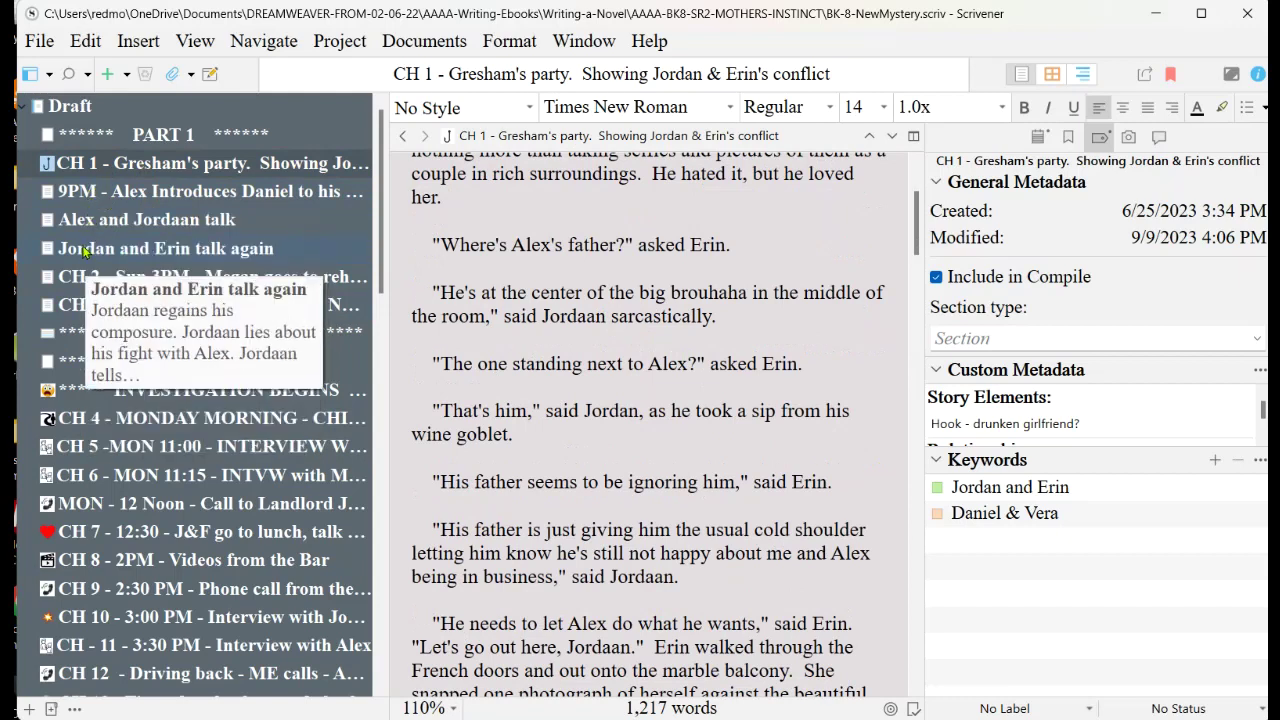
click(228, 172)
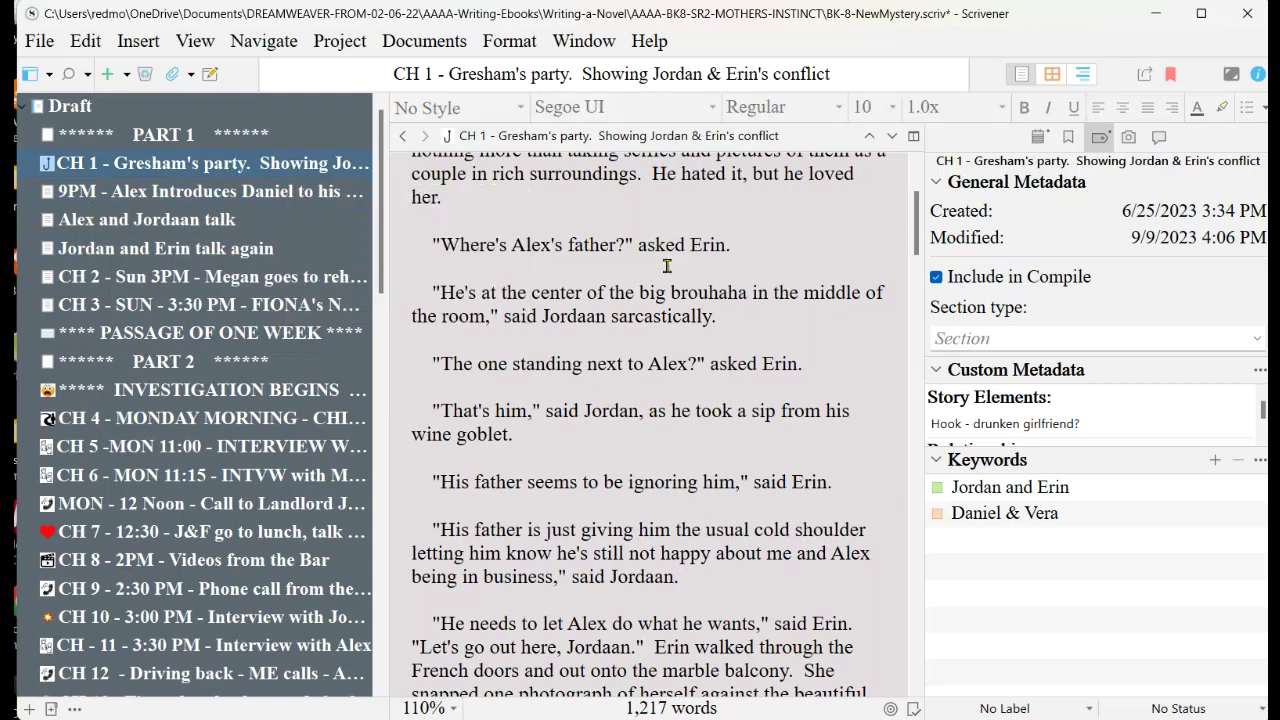
scroll(667, 266, down, 15)
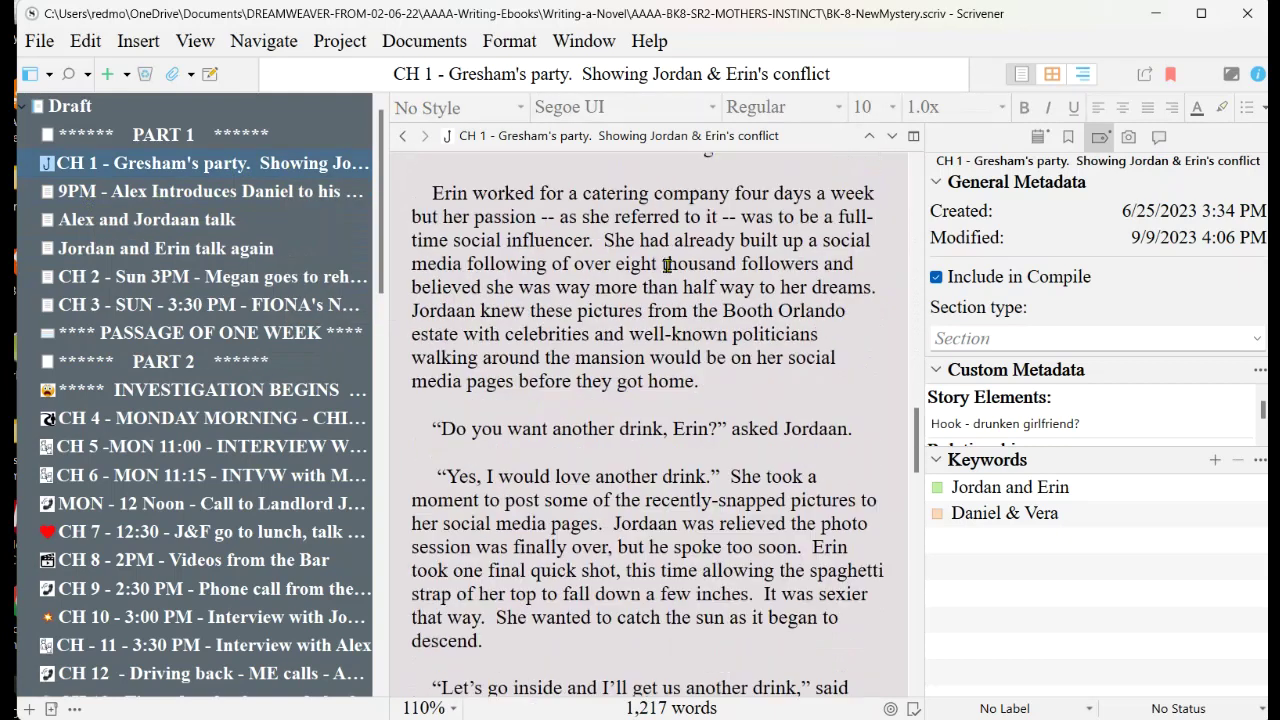
scroll(667, 266, down, 10)
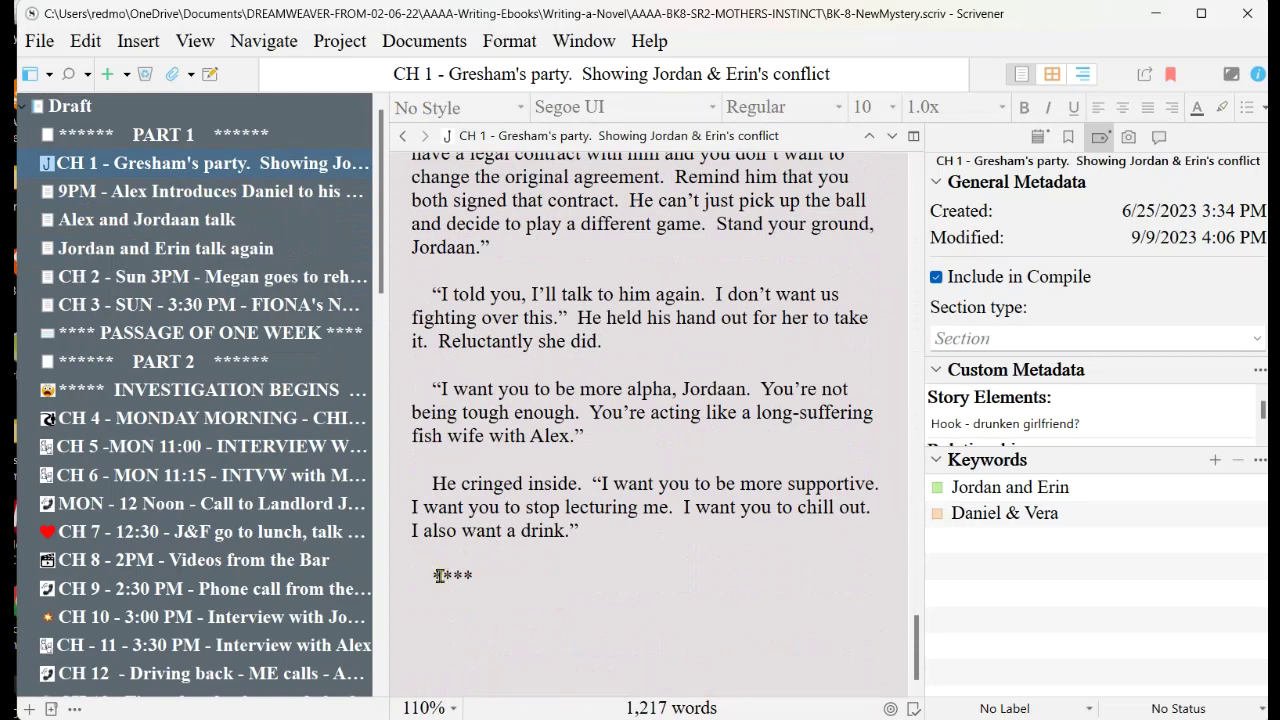
drag(438, 576, 474, 577)
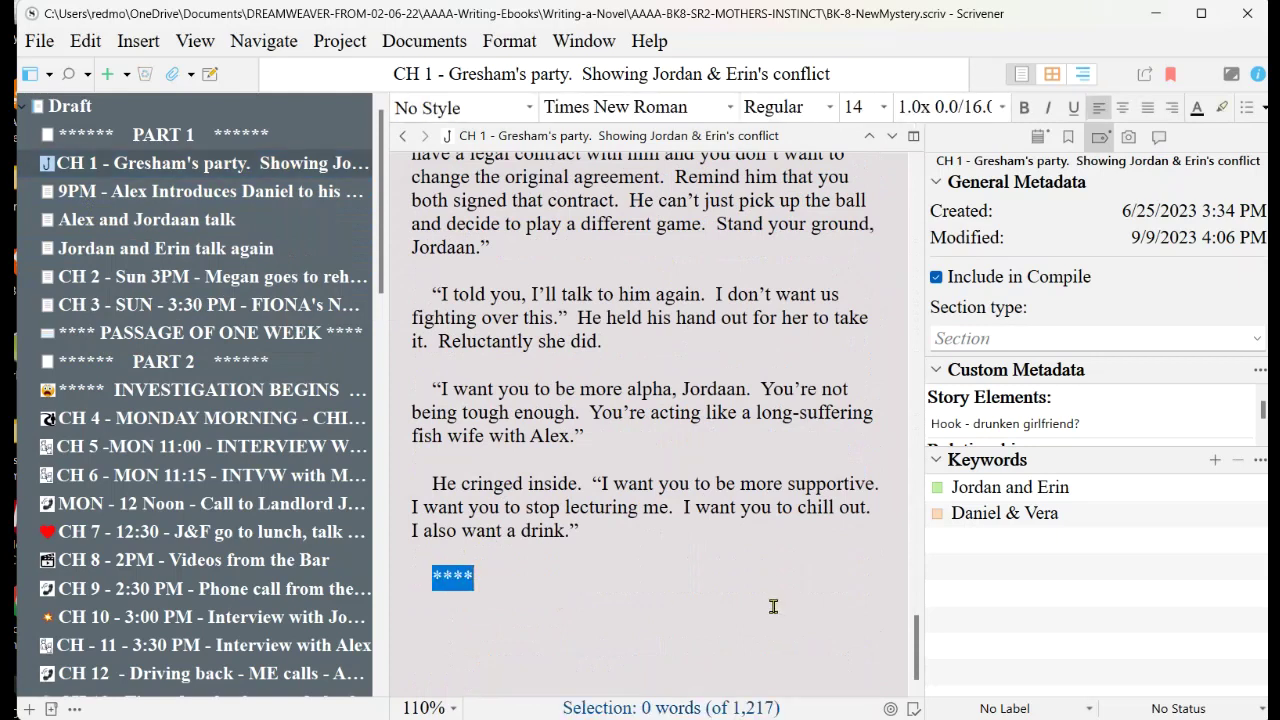
click(772, 606)
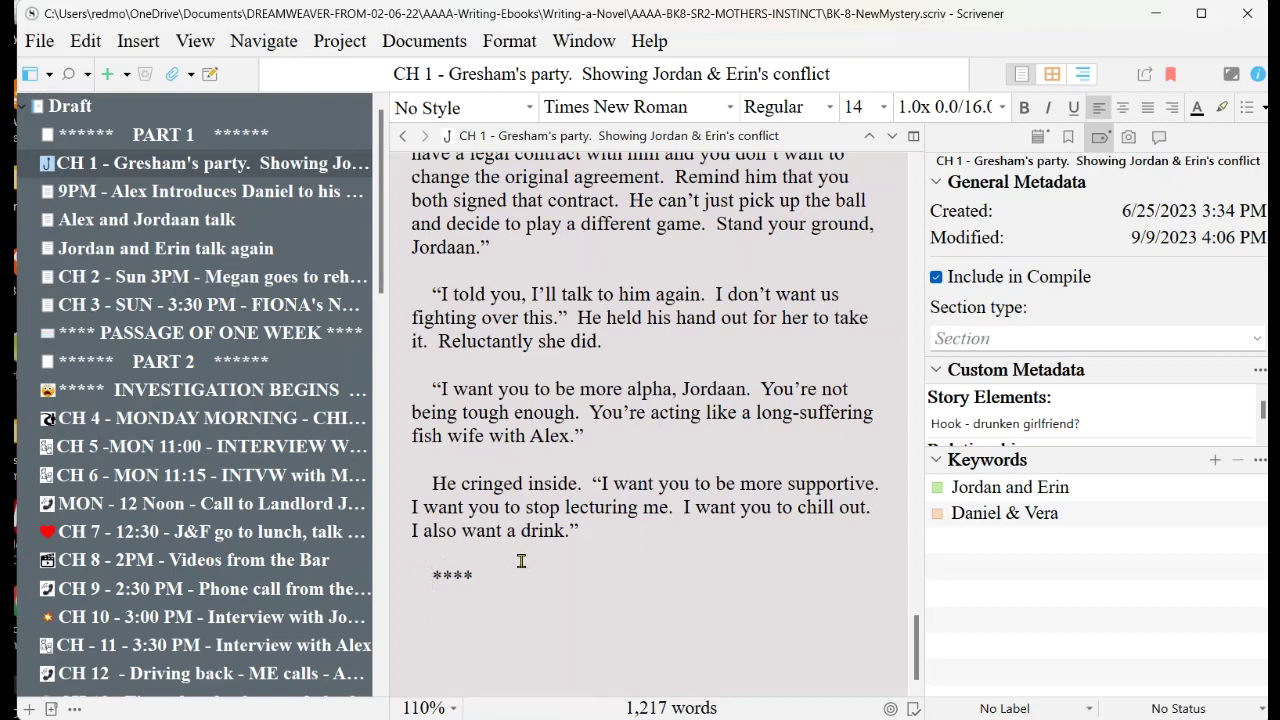
Open '9PM Alex Introduces Daniel to his Dad' and check the **** scene break at its end
click(274, 192)
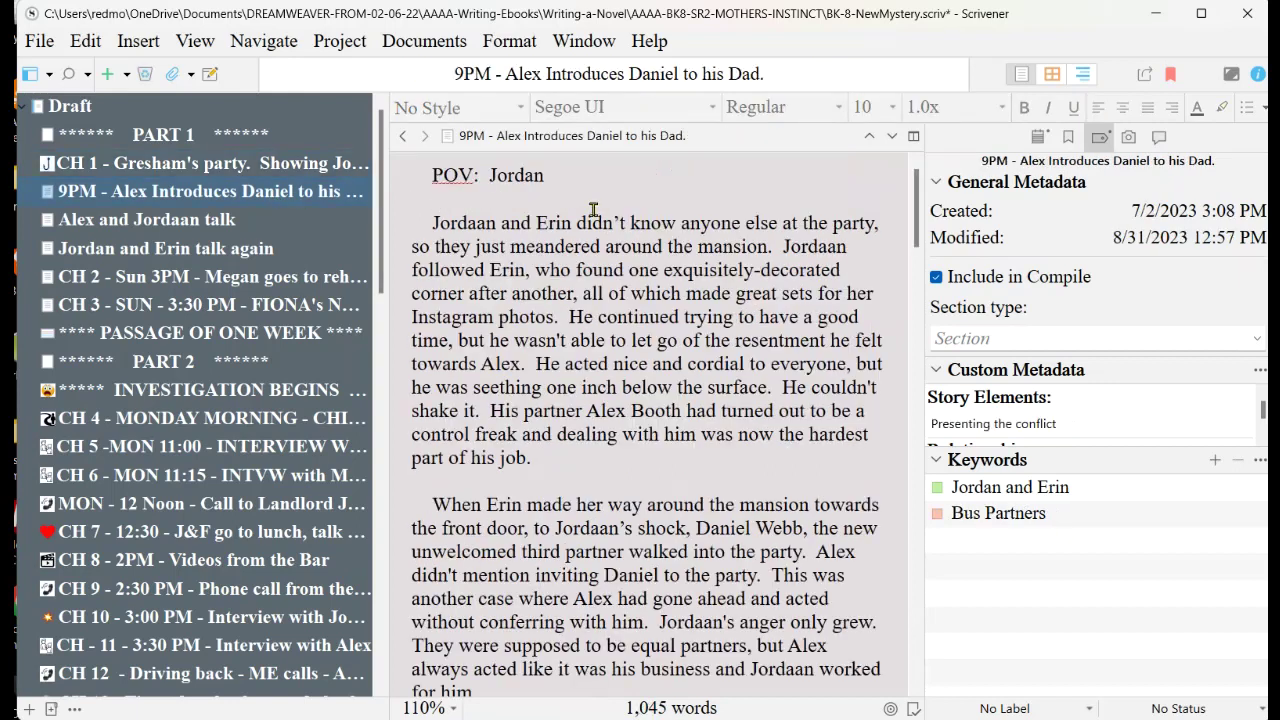
scroll(593, 210, down, 20)
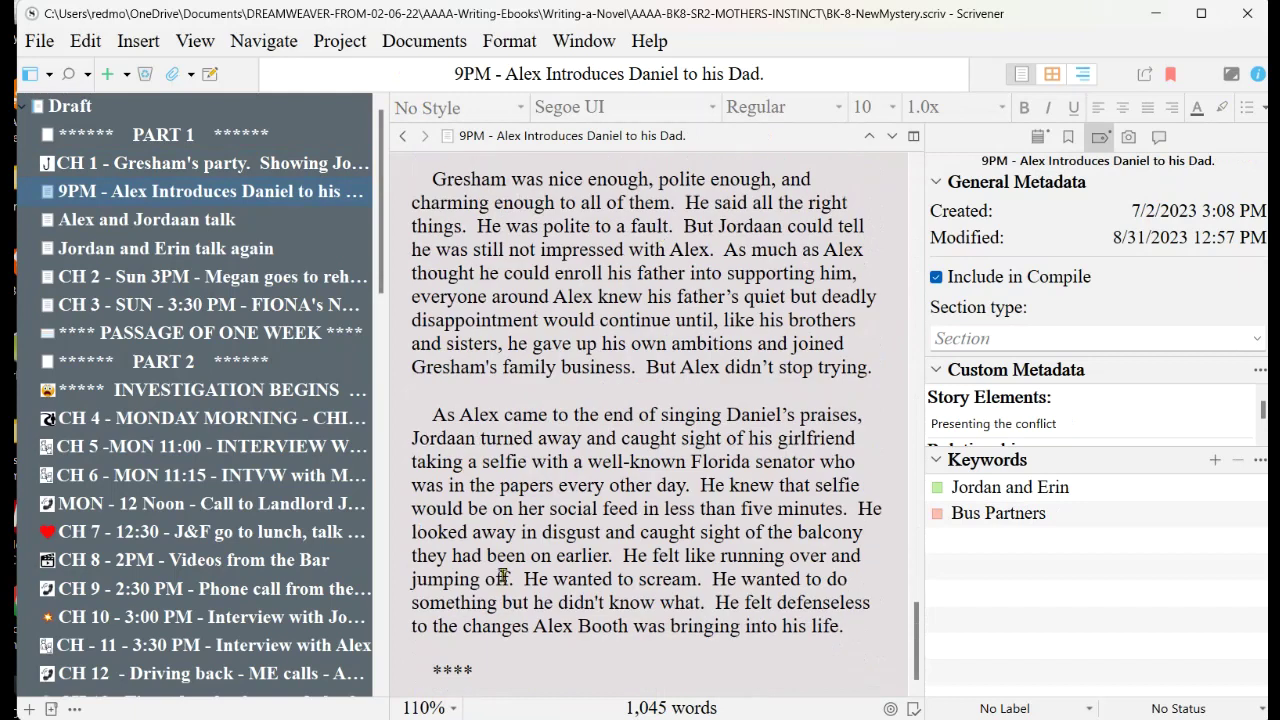
drag(425, 665, 484, 668)
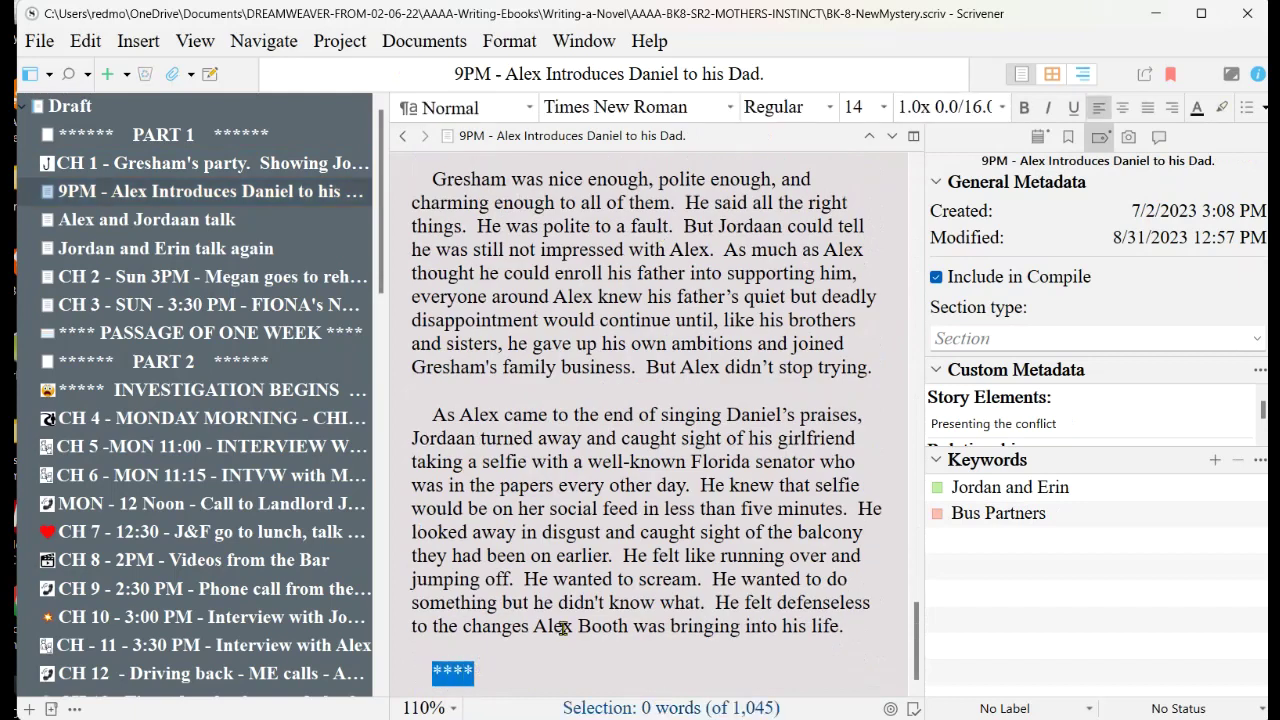
Read through 'Alex and Jordaan talk', then open 'CH 2 - Sun 3PM - Megan goes to rehab'
click(214, 226)
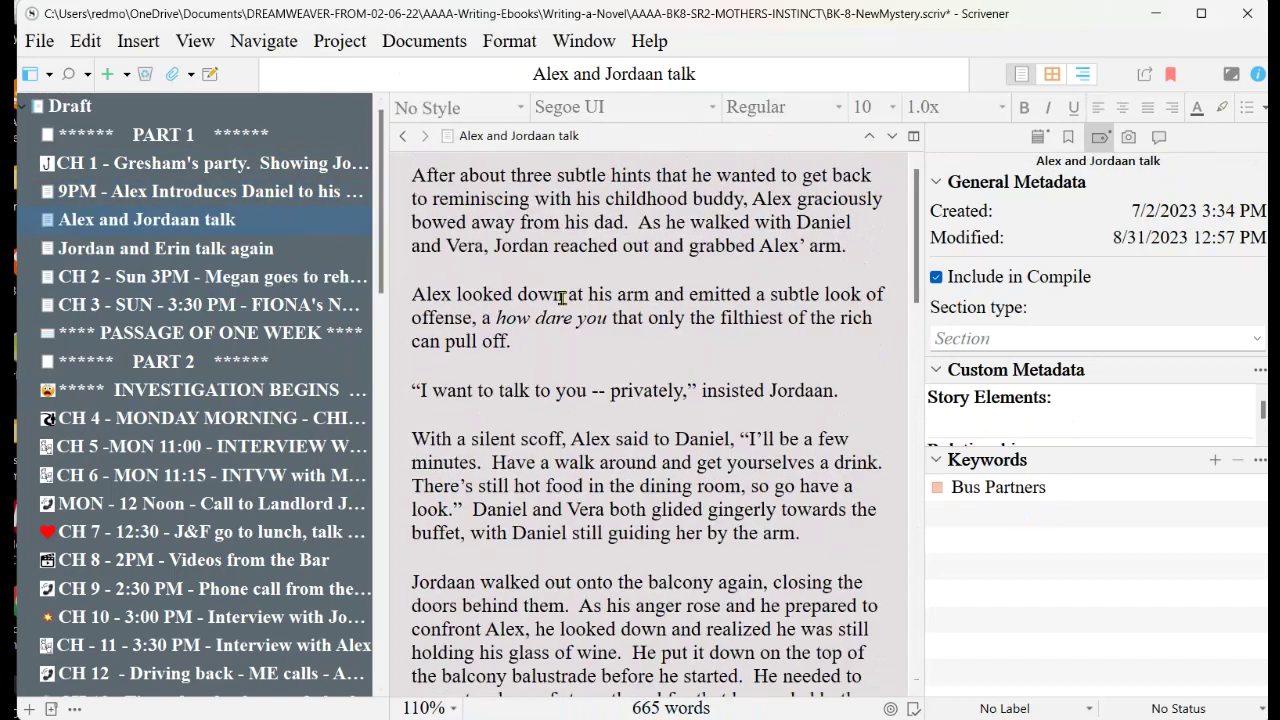
scroll(562, 297, down, 20)
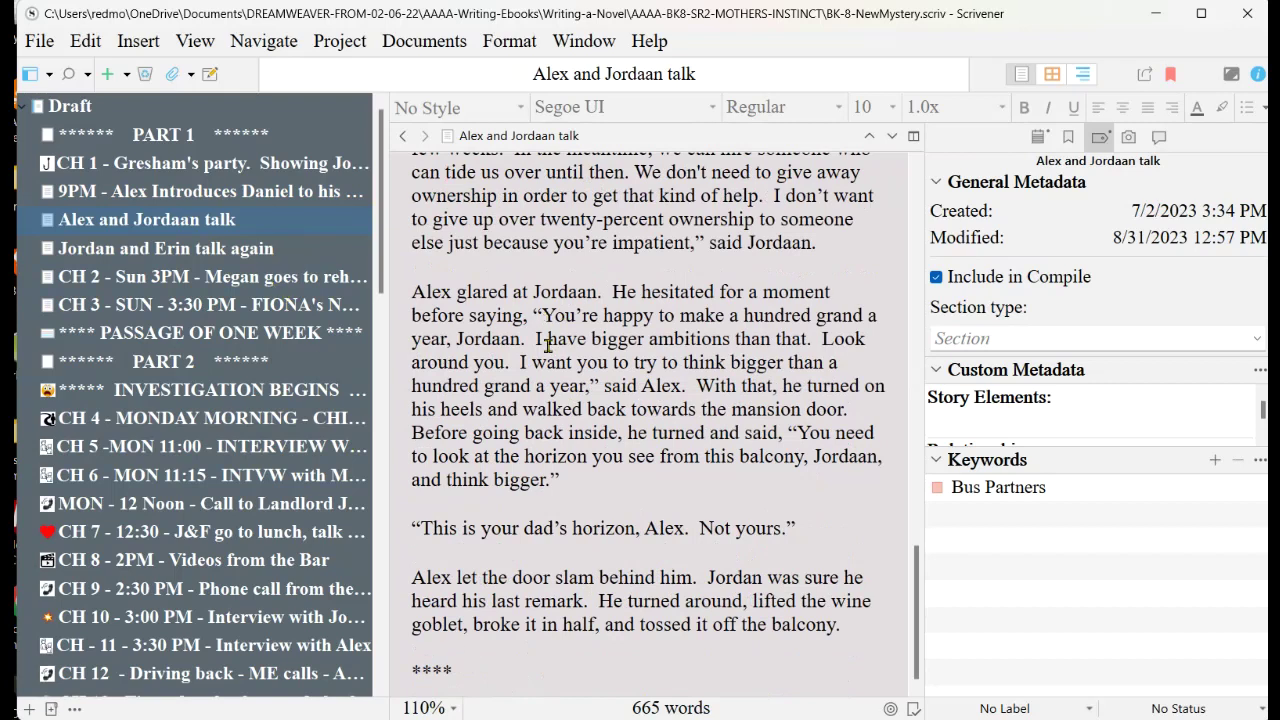
scroll(548, 345, up, 2)
scroll(548, 345, down, 2)
scroll(577, 410, up, 15)
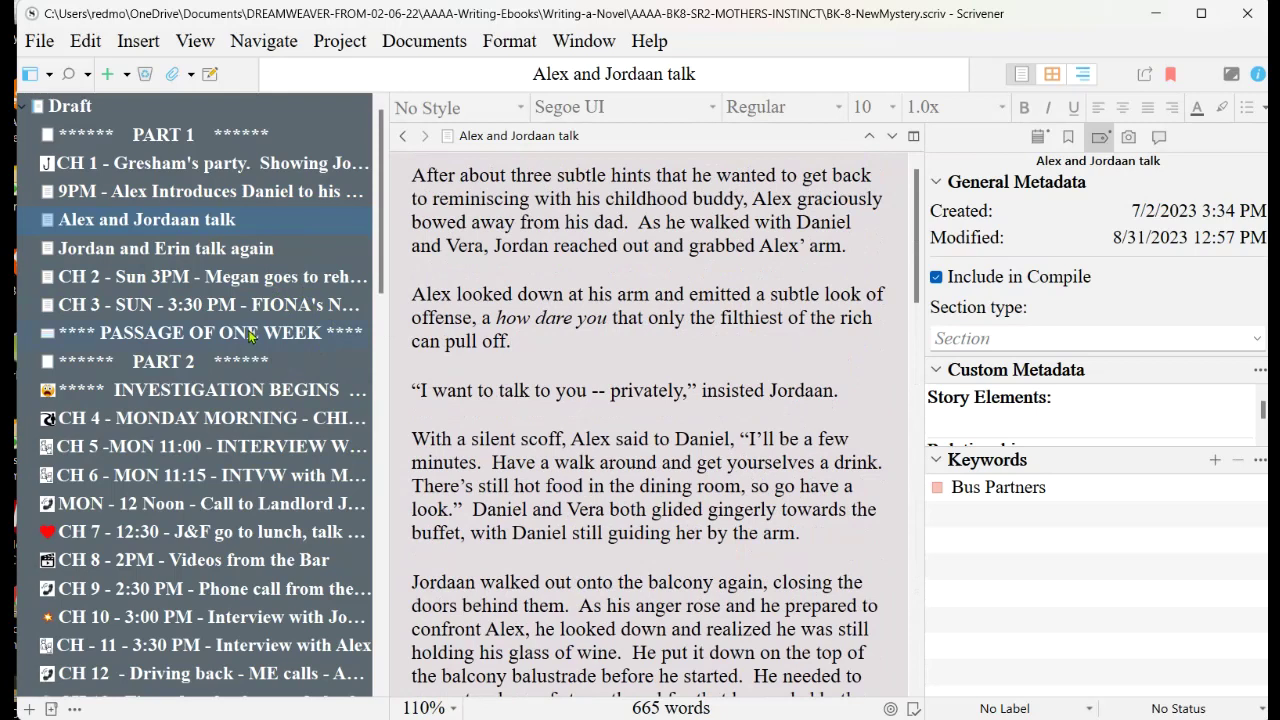
click(246, 278)
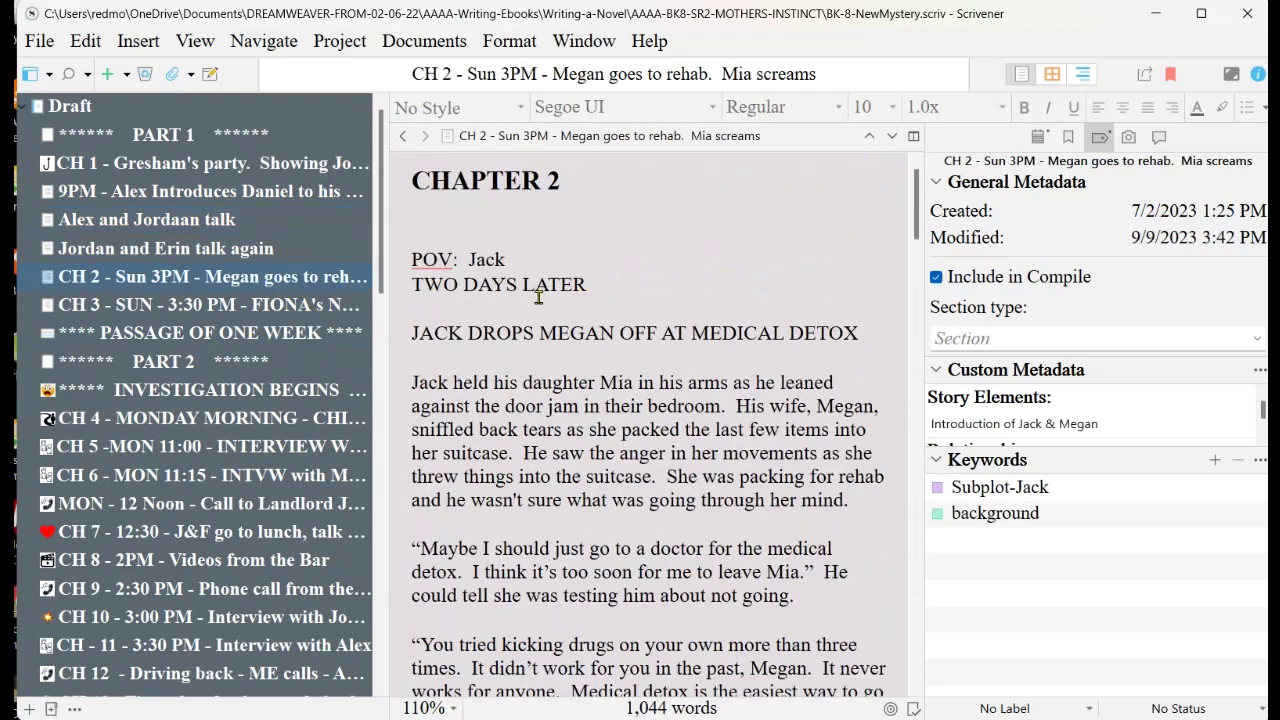
Open 'CH 3 - SUN - 3:30 PM' at its CHAPTER 3 heading and bring up the Proofreading.txt checklist
click(163, 308)
scroll(625, 345, up, 1)
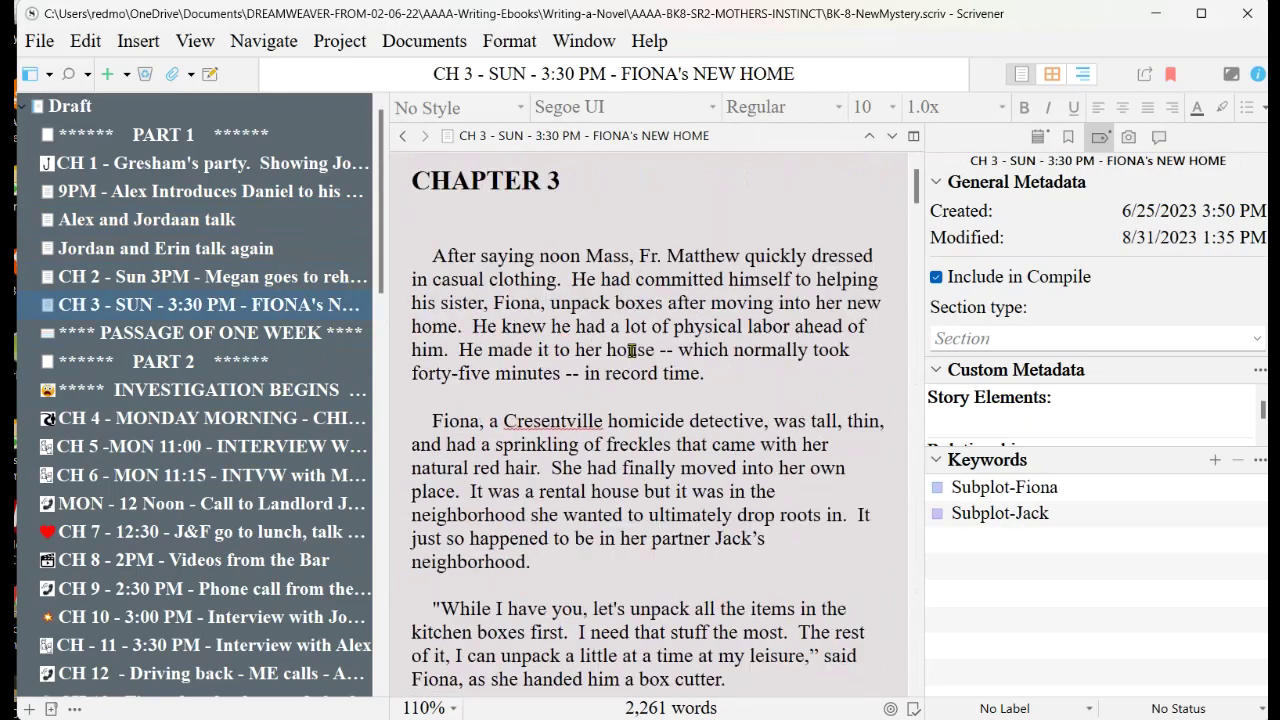
click(533, 193)
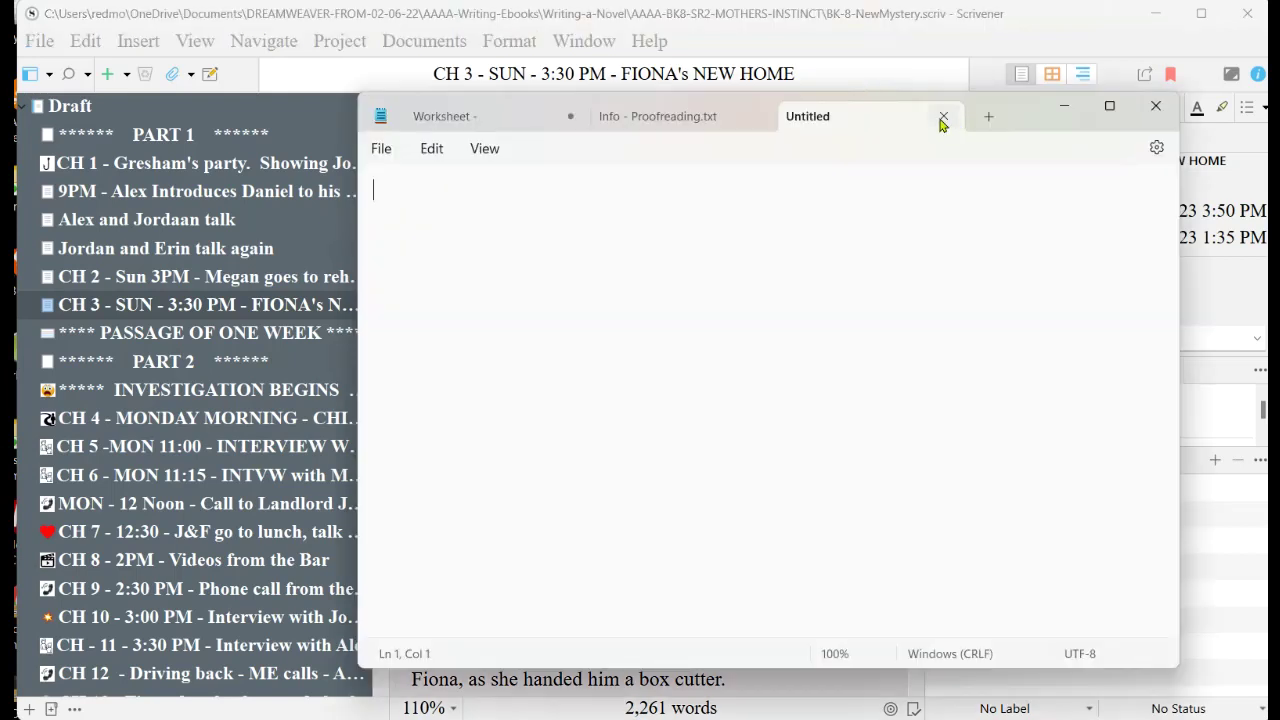
click(943, 120)
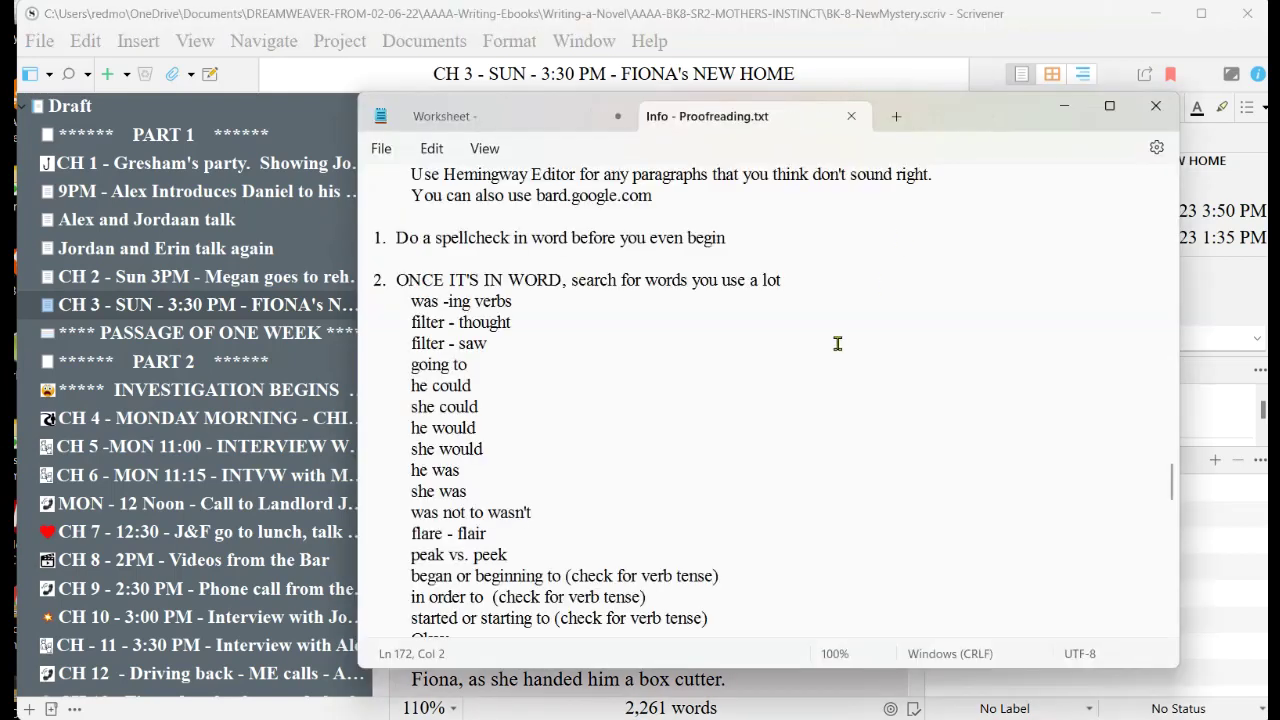
Review the proofreading word list down to the 'Okay' and 'just' entries, then minimize Notepad
scroll(838, 343, down, 1)
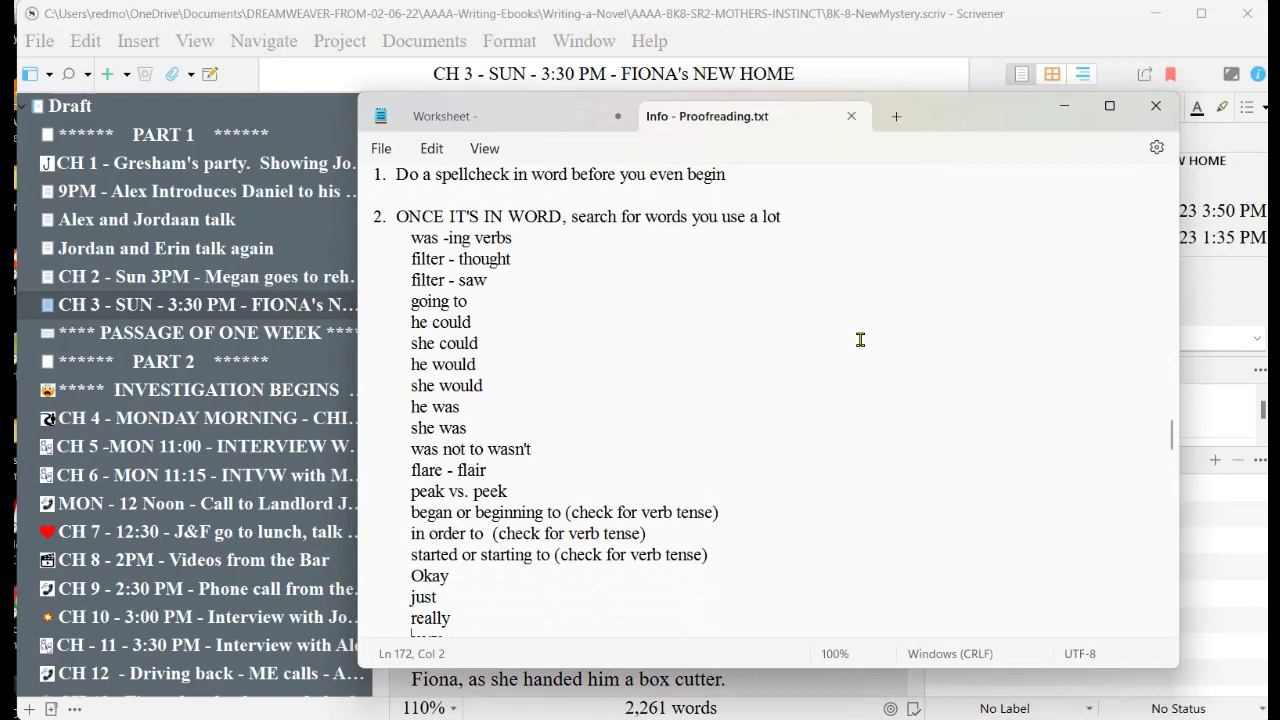
scroll(860, 340, down, 1)
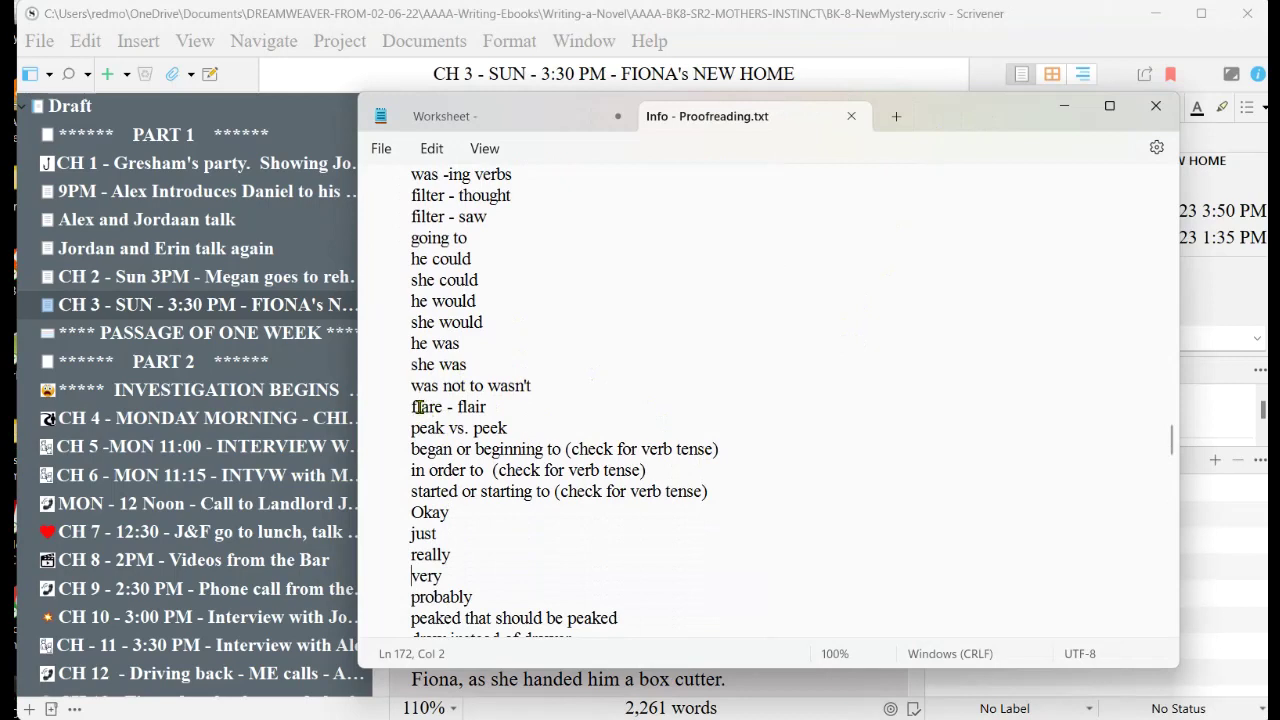
scroll(580, 490, down, 2)
click(411, 385)
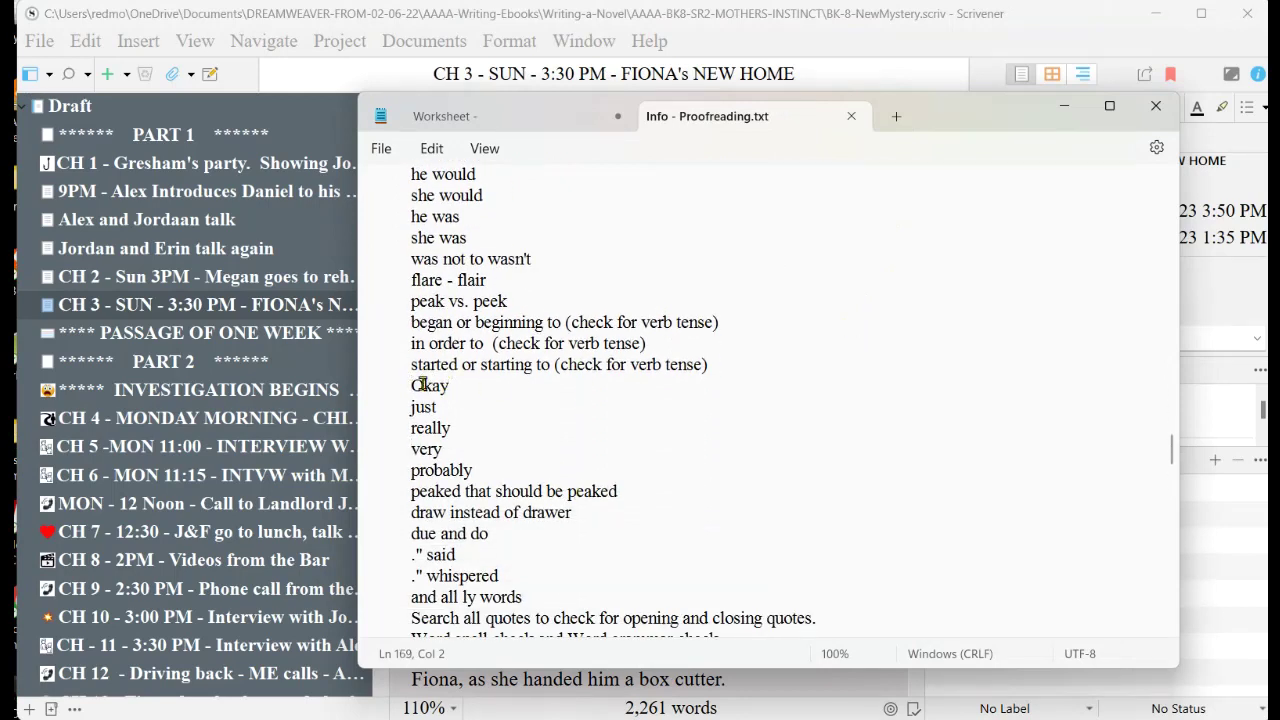
click(453, 385)
click(413, 407)
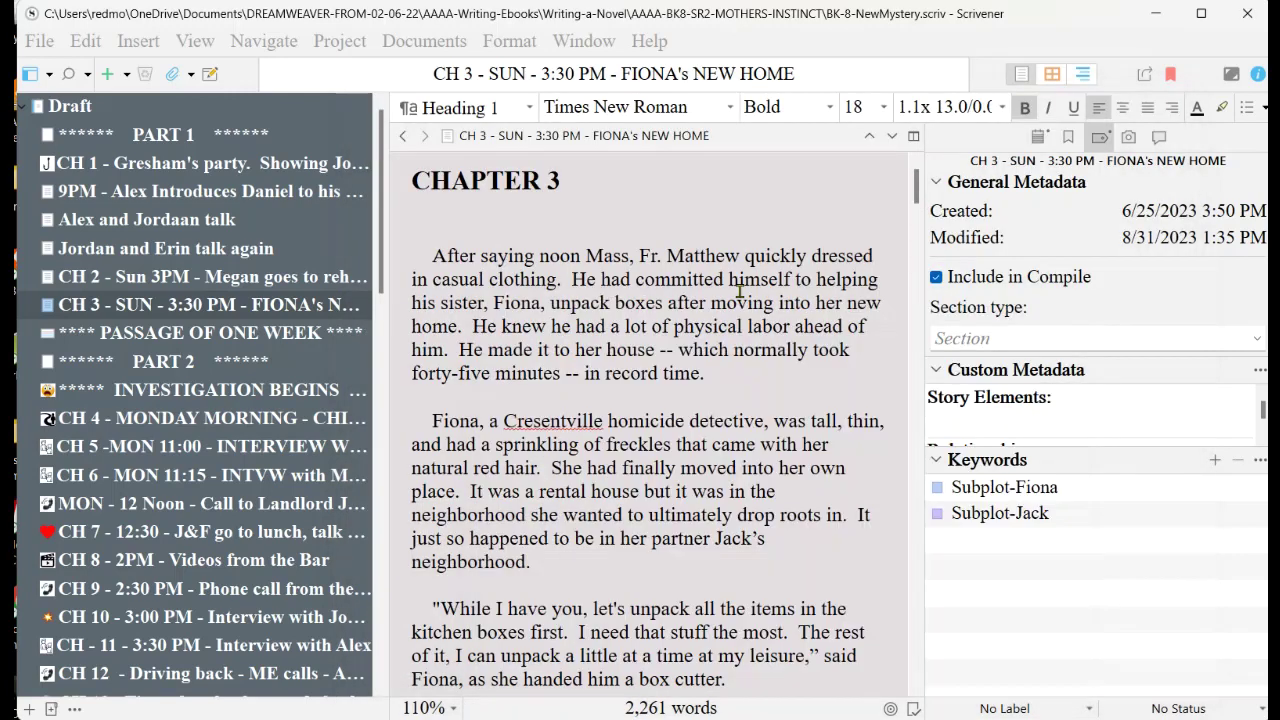
click(1064, 107)
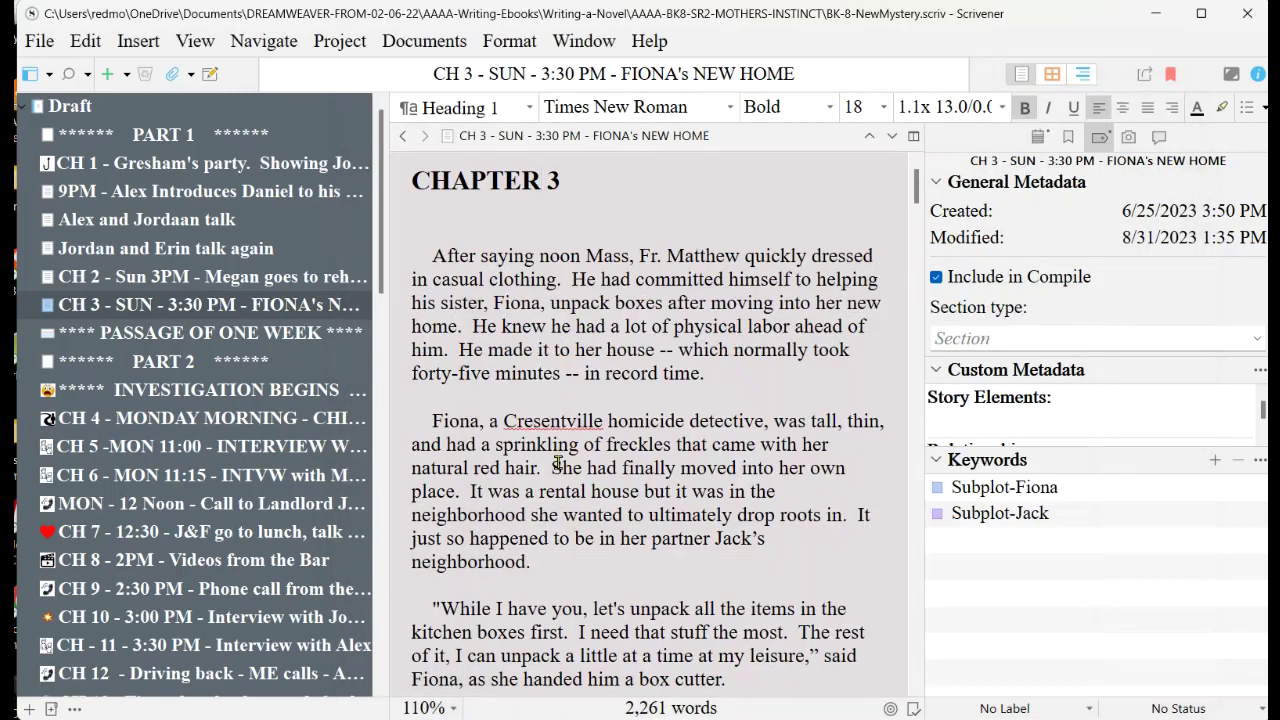
click(88, 44)
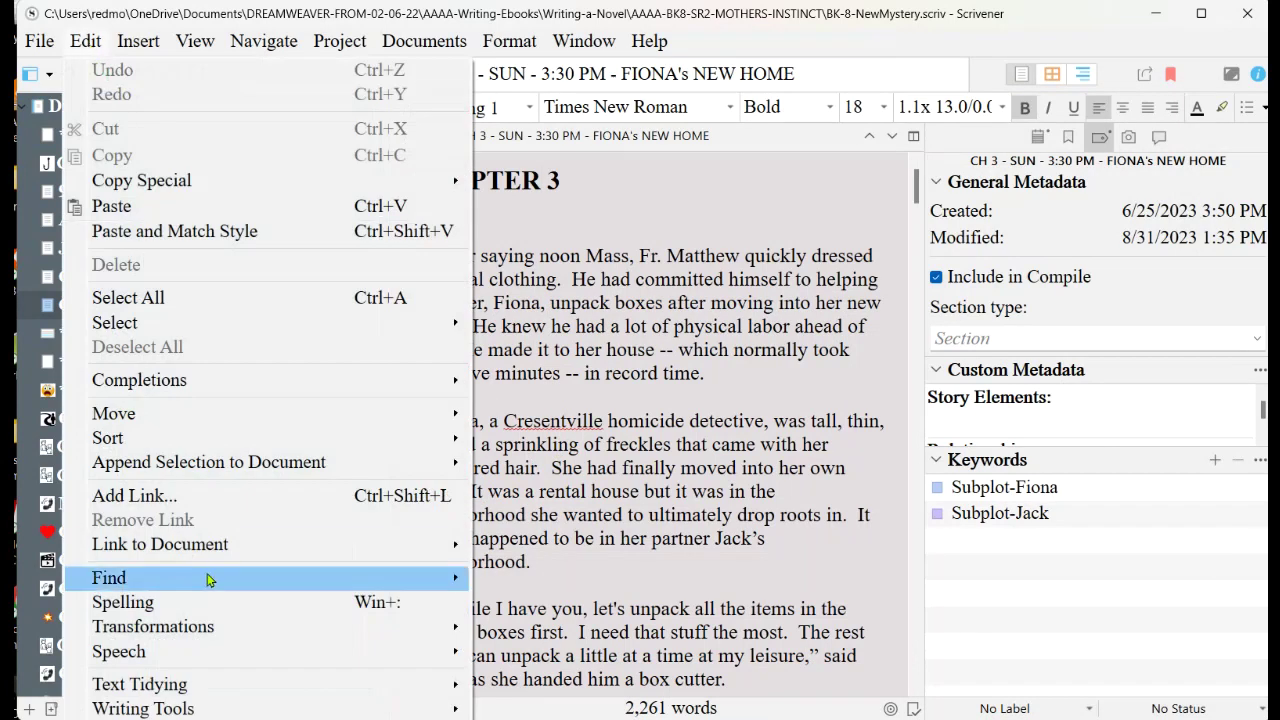
mouse_move(208, 580)
click(560, 597)
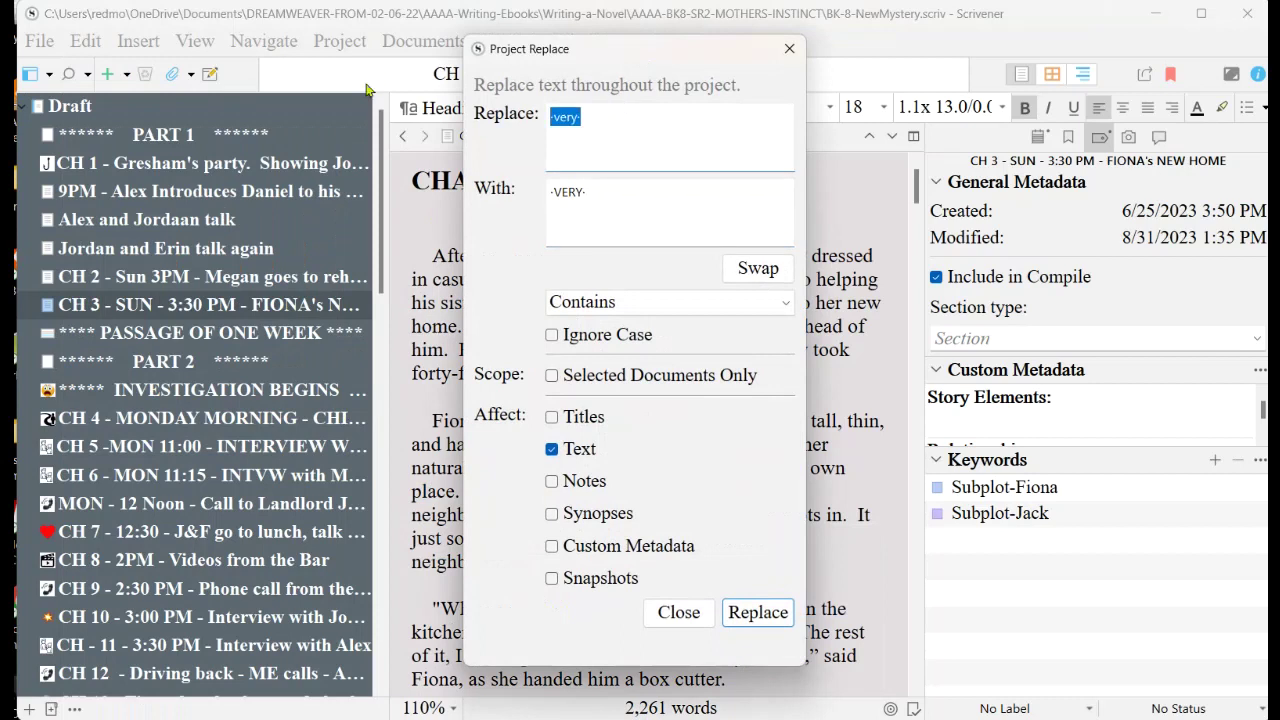
key(BackSpace)
key(Tab)
key(BackSpace)
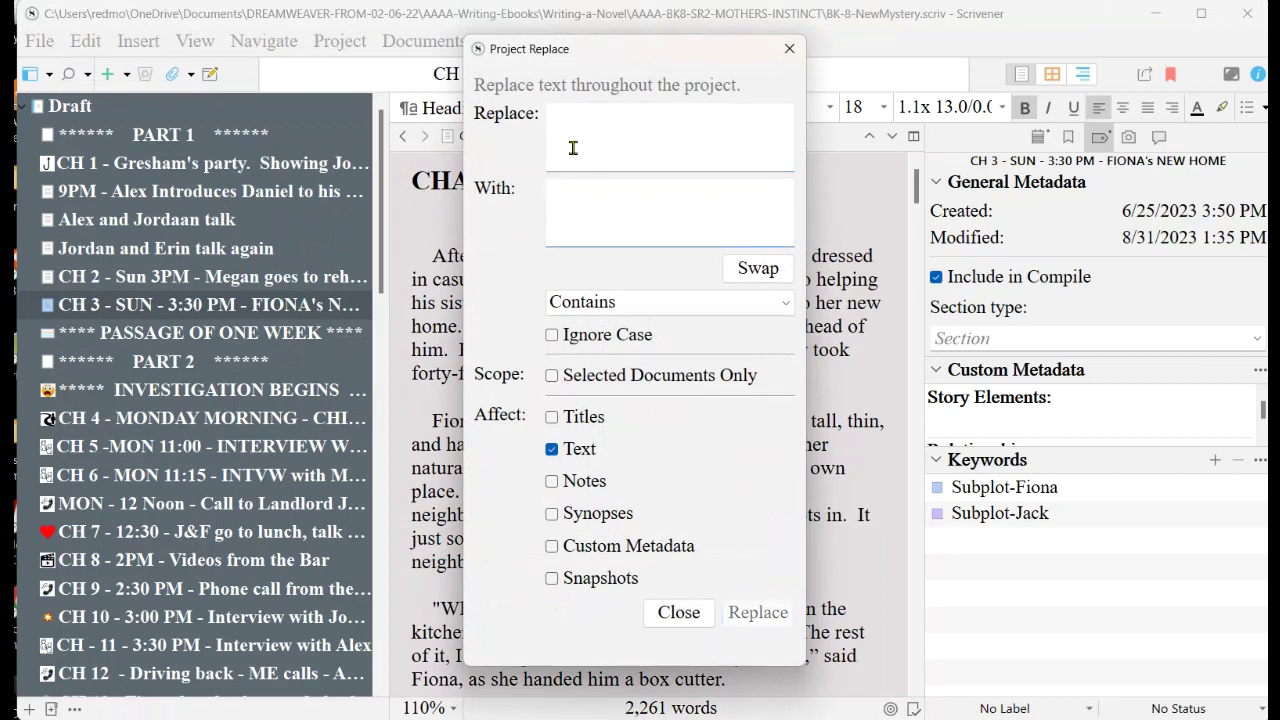
click(587, 113)
text(very)
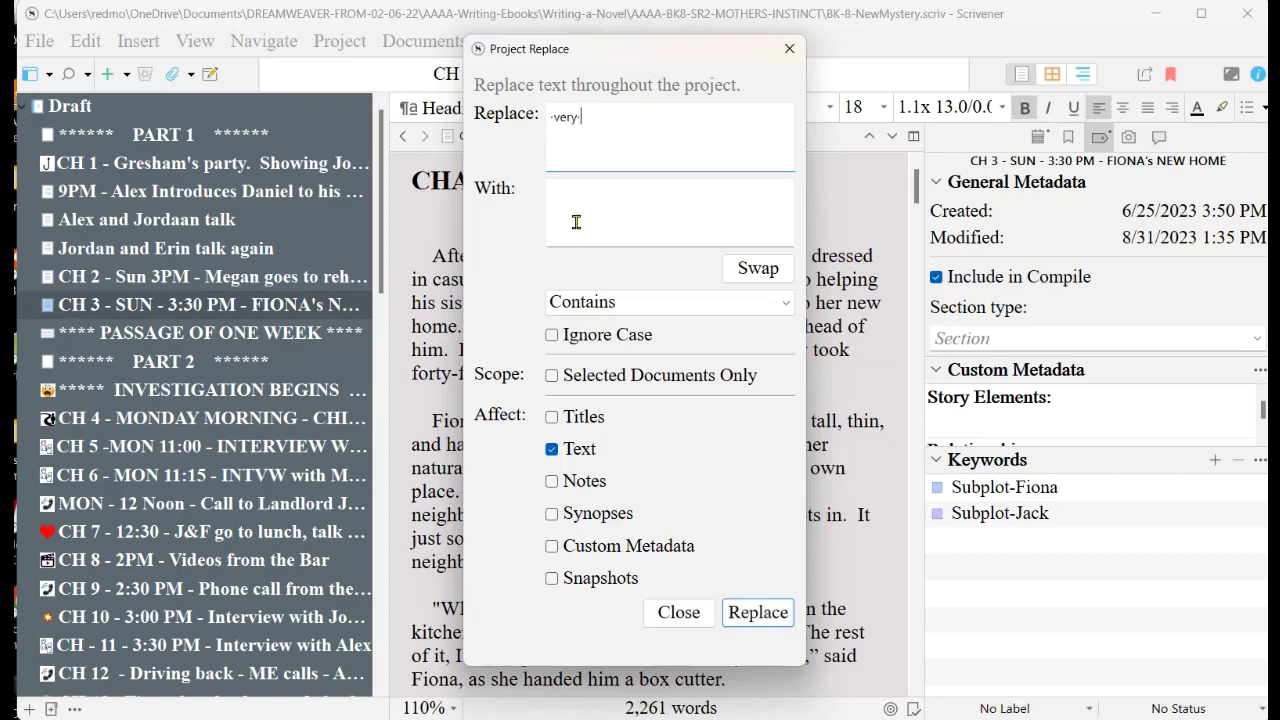
key(Tab)
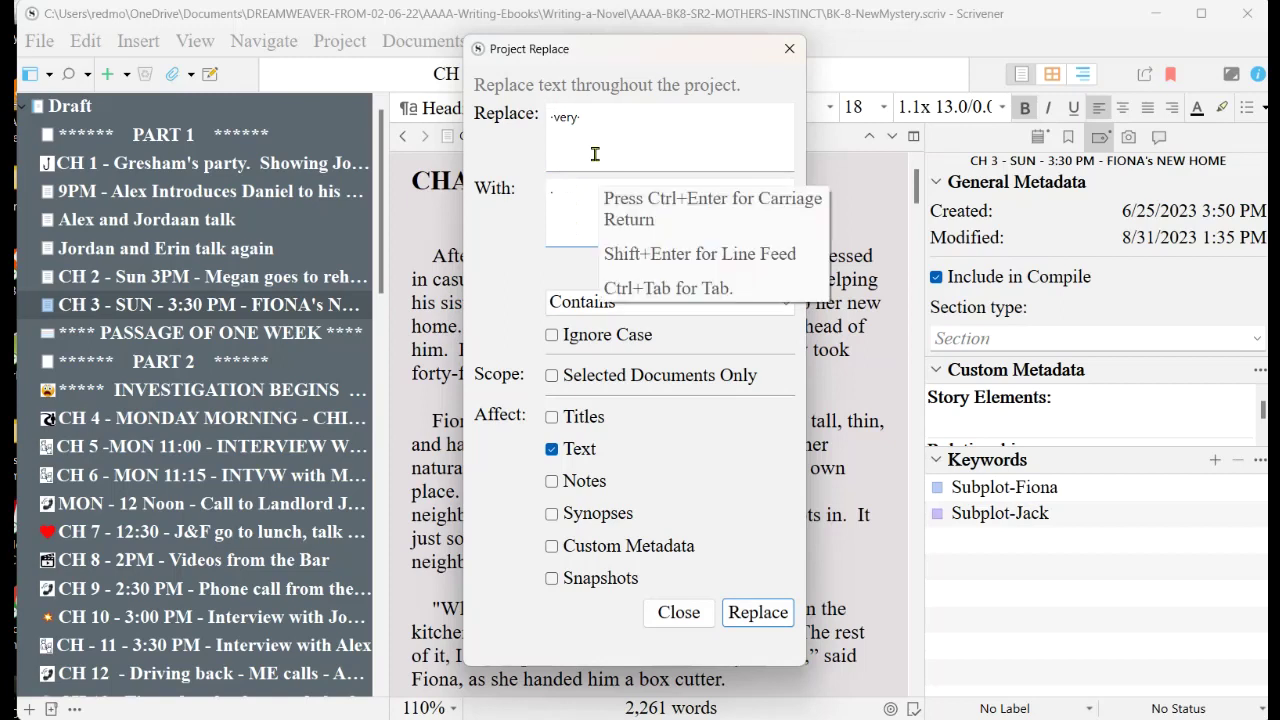
text(VERY·)
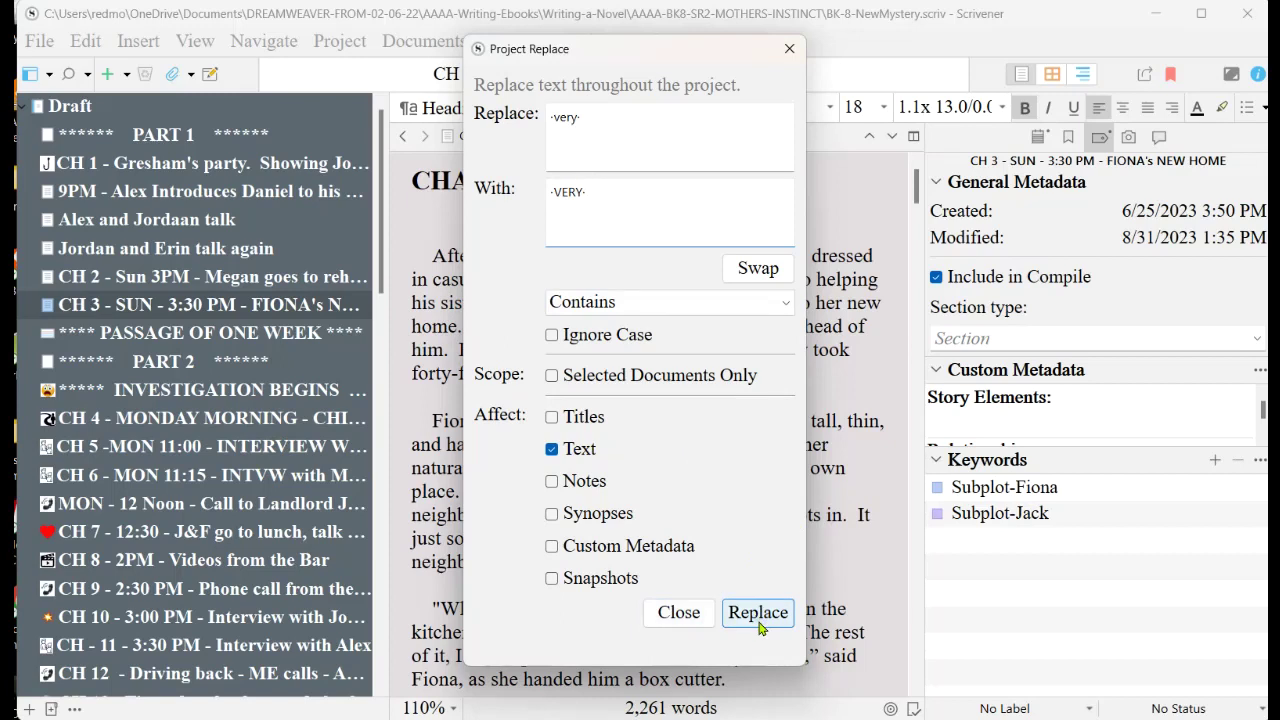
click(790, 48)
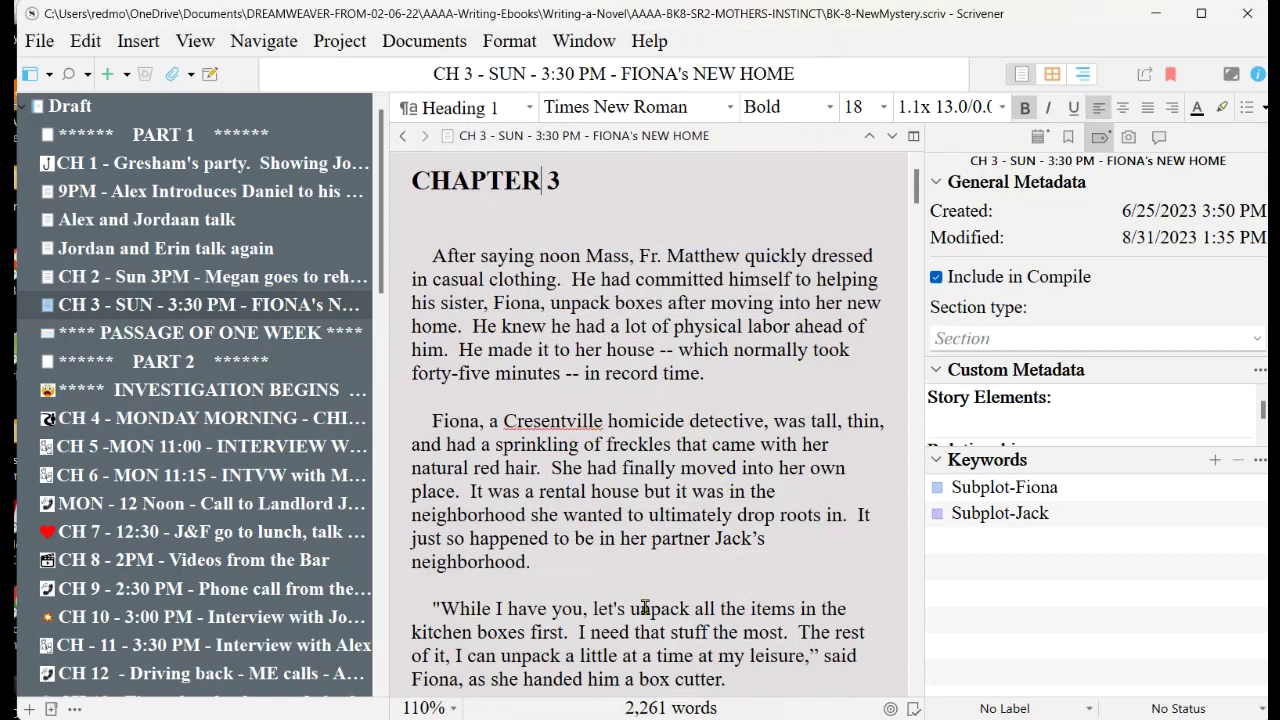
scroll(645, 607, down, 5)
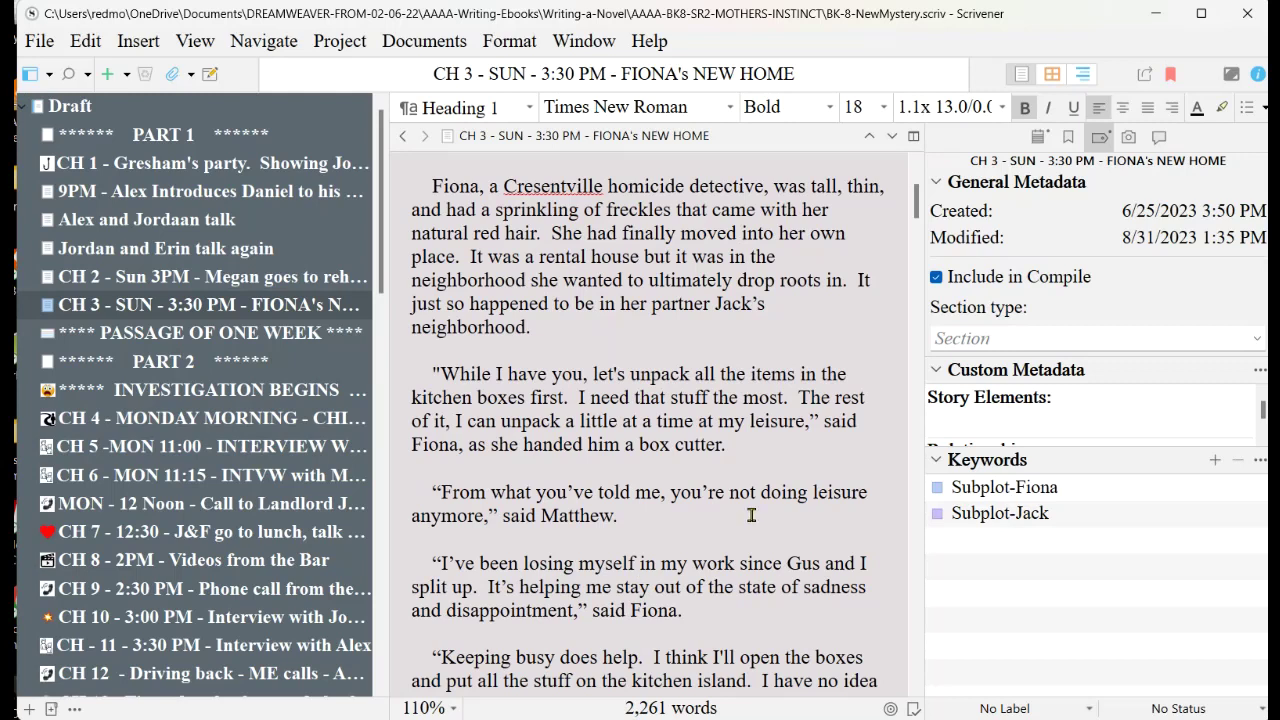
Check the words 'really' and 'Okay' in Proofreading.txt, then minimize Notepad and return to CH 3
key(alt+Tab)
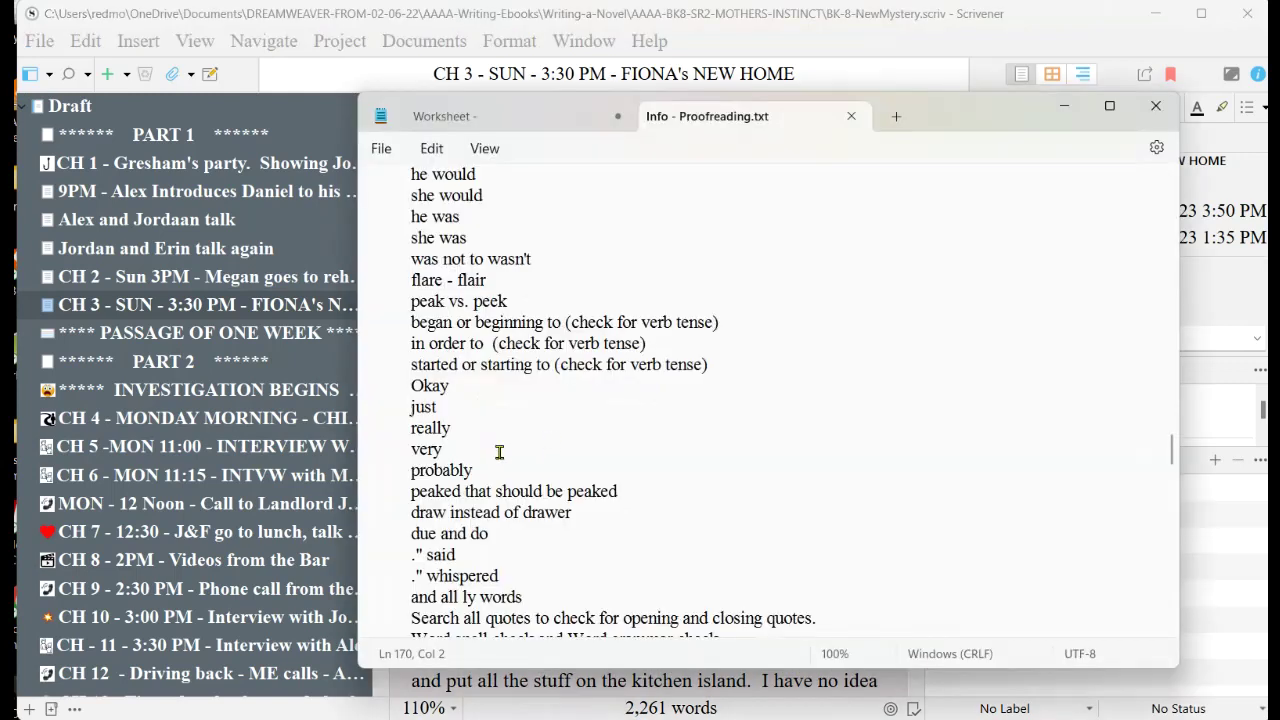
drag(410, 428, 471, 428)
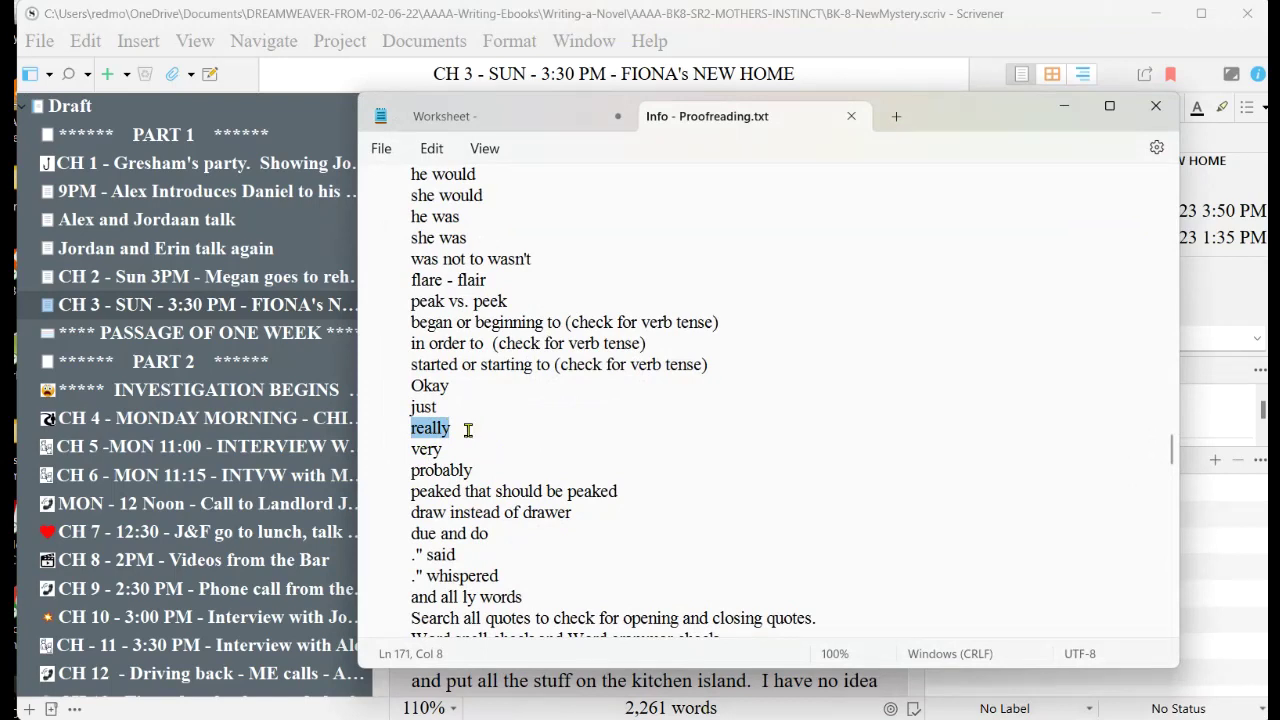
click(468, 429)
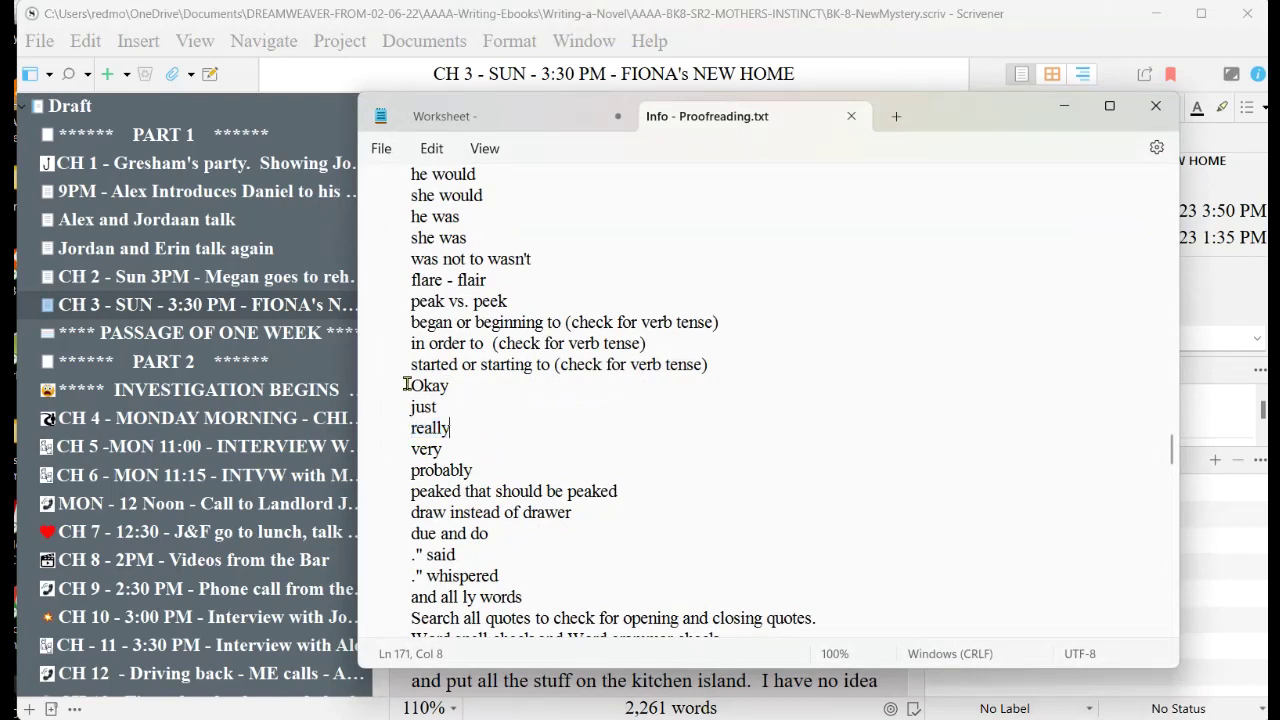
drag(408, 386, 448, 386)
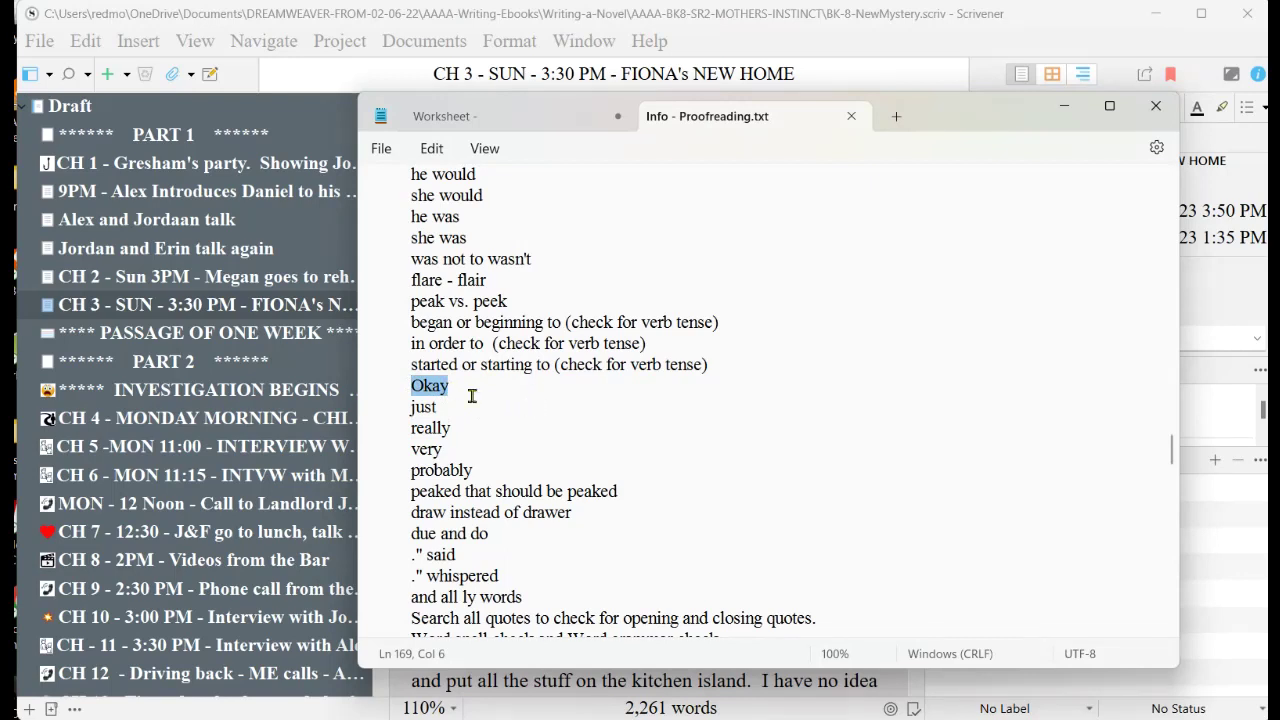
click(438, 408)
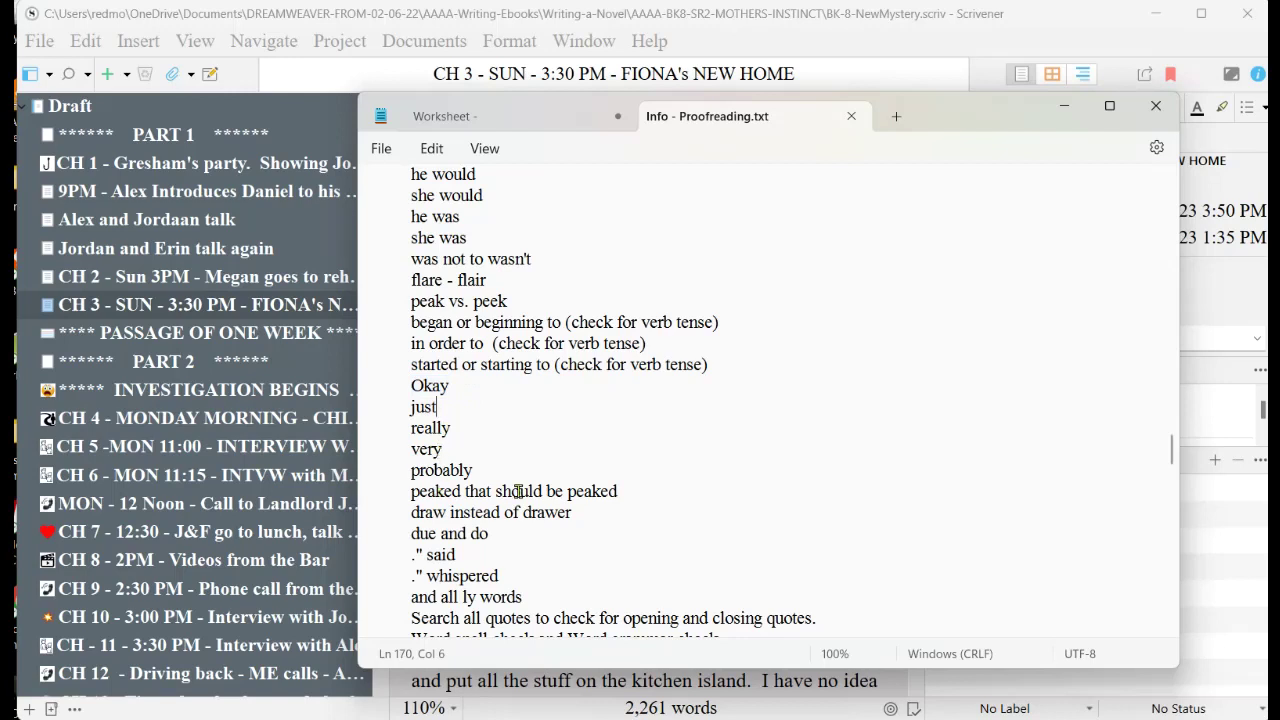
click(1066, 109)
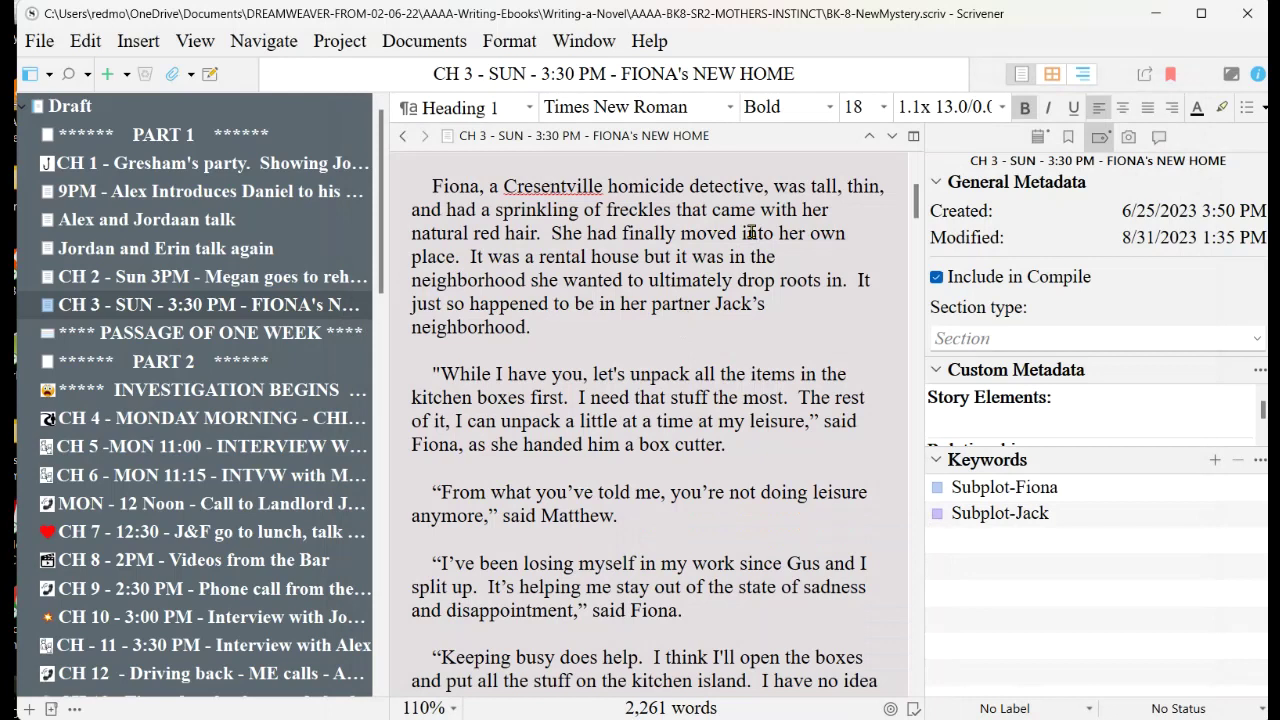
click(340, 305)
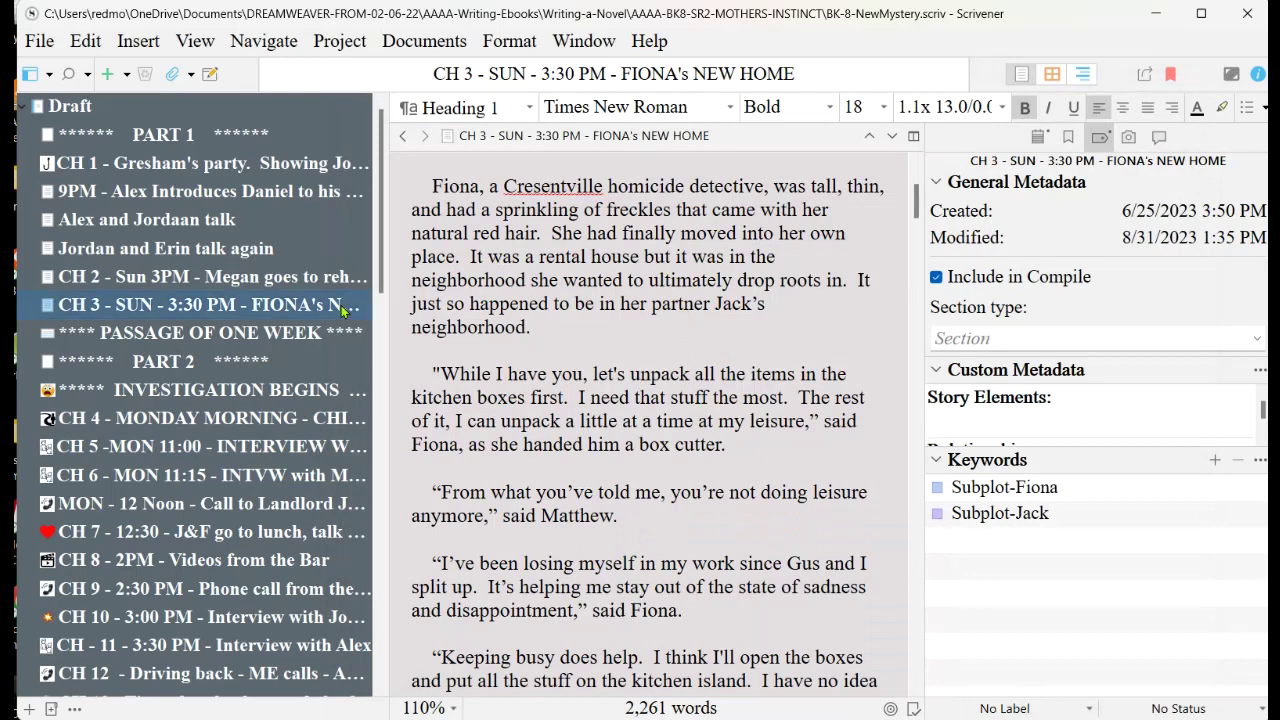
Check the PASSAGE OF ONE WEEK, PART 2 and INVESTIGATION BEGINS dividers are excluded from compile
click(204, 331)
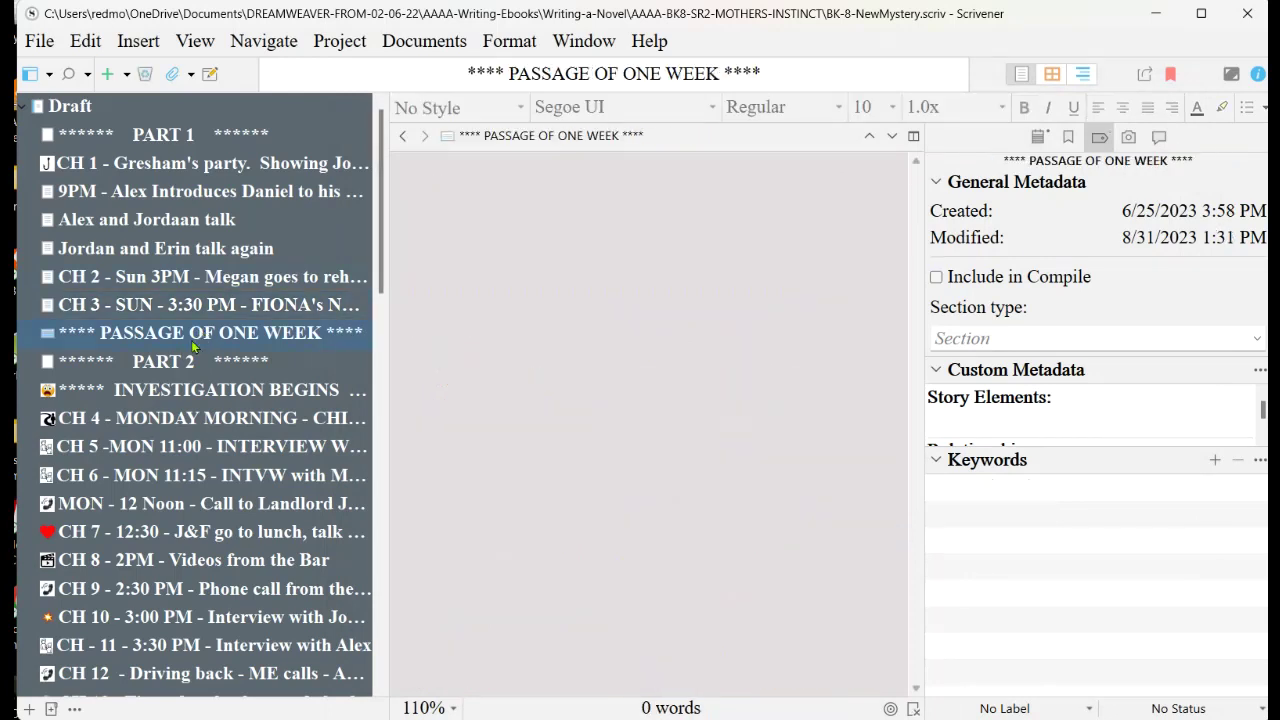
click(158, 362)
click(160, 386)
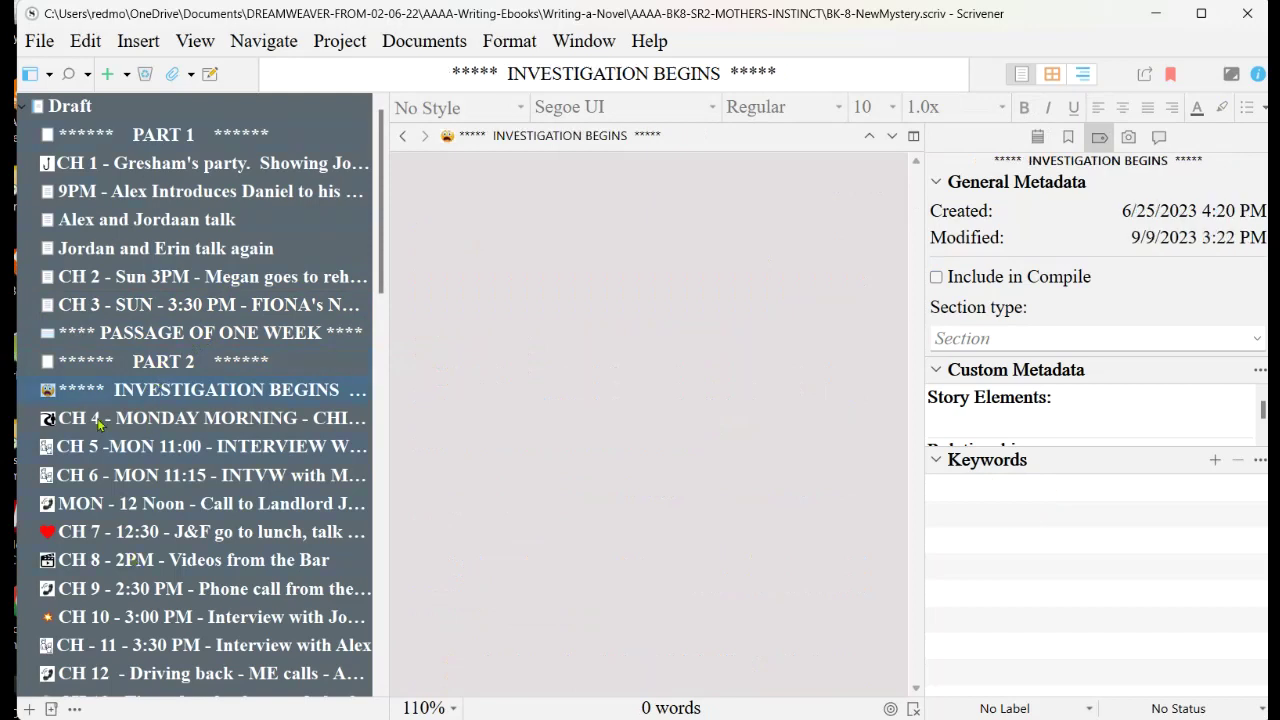
click(155, 335)
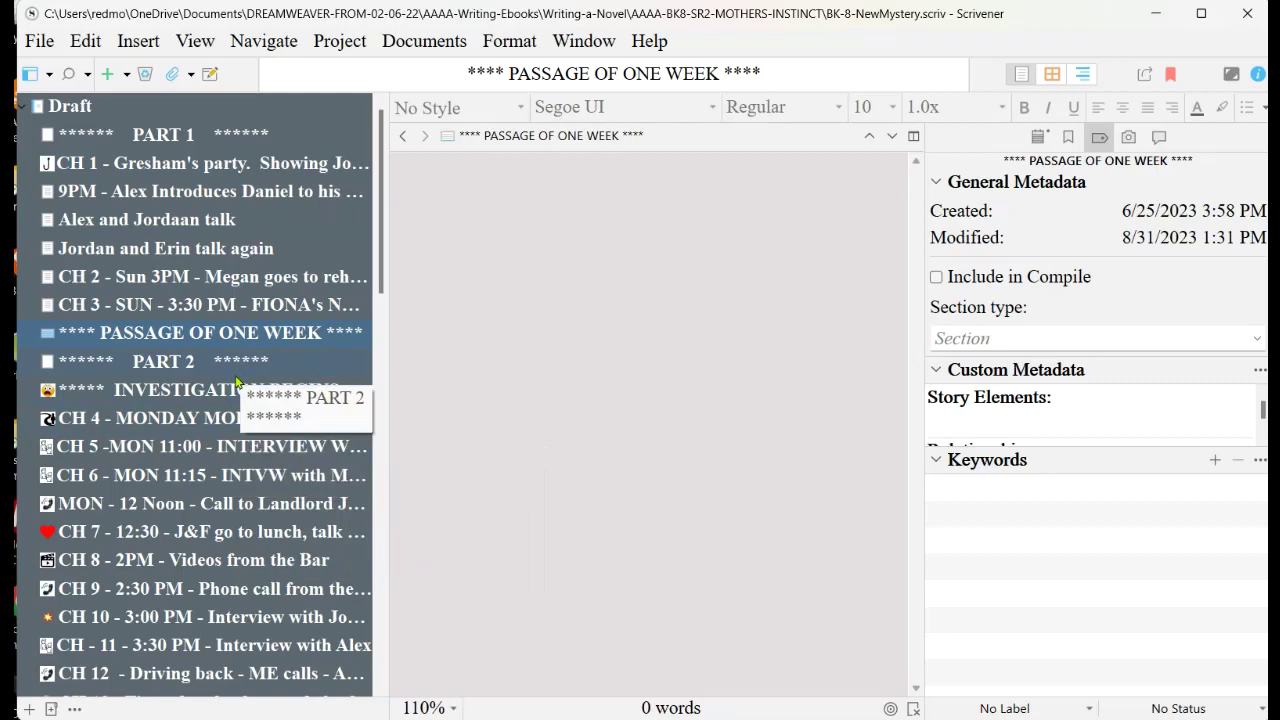
click(197, 396)
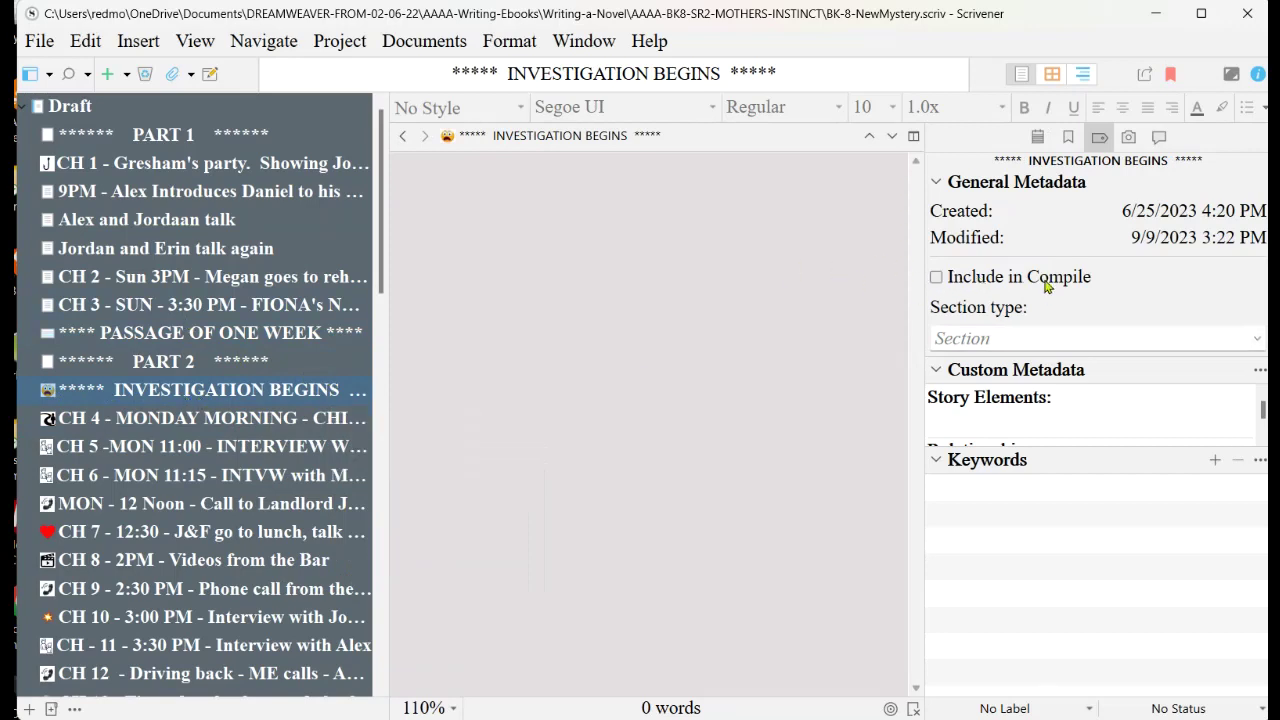
mouse_move(1058, 287)
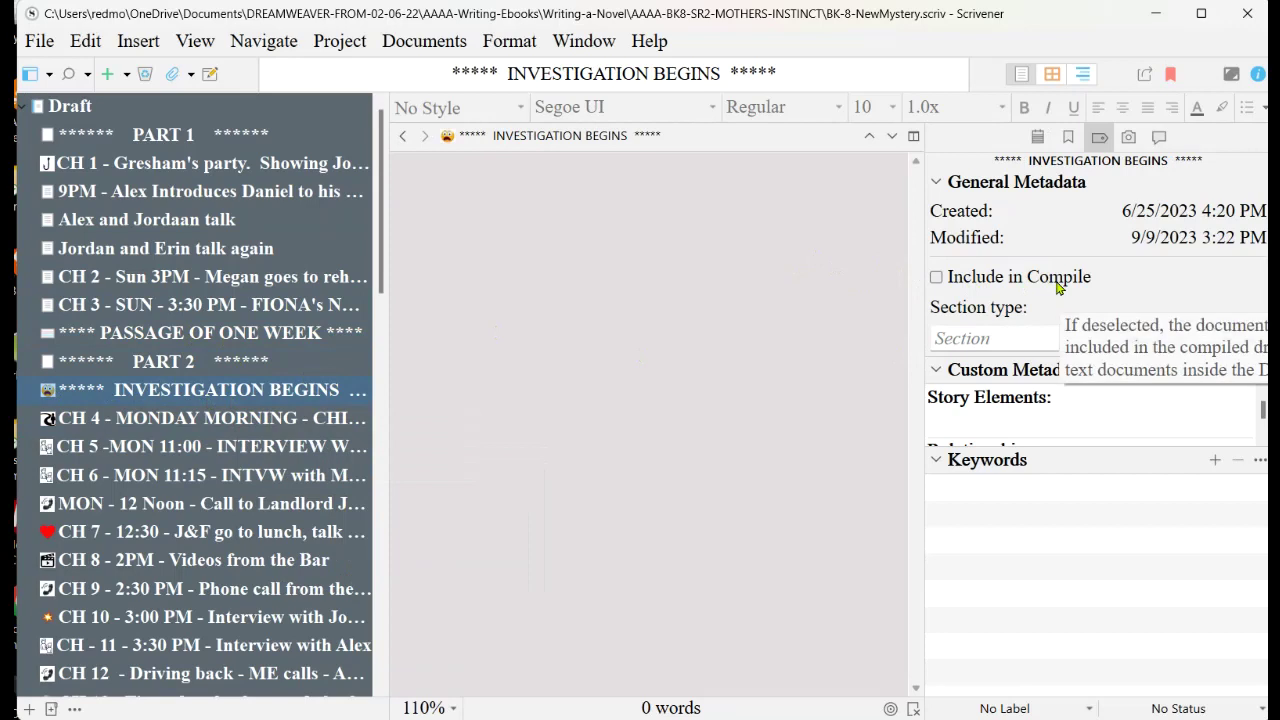
Return to the top of the 1,217-word CH 1 Gresham's party document
click(144, 160)
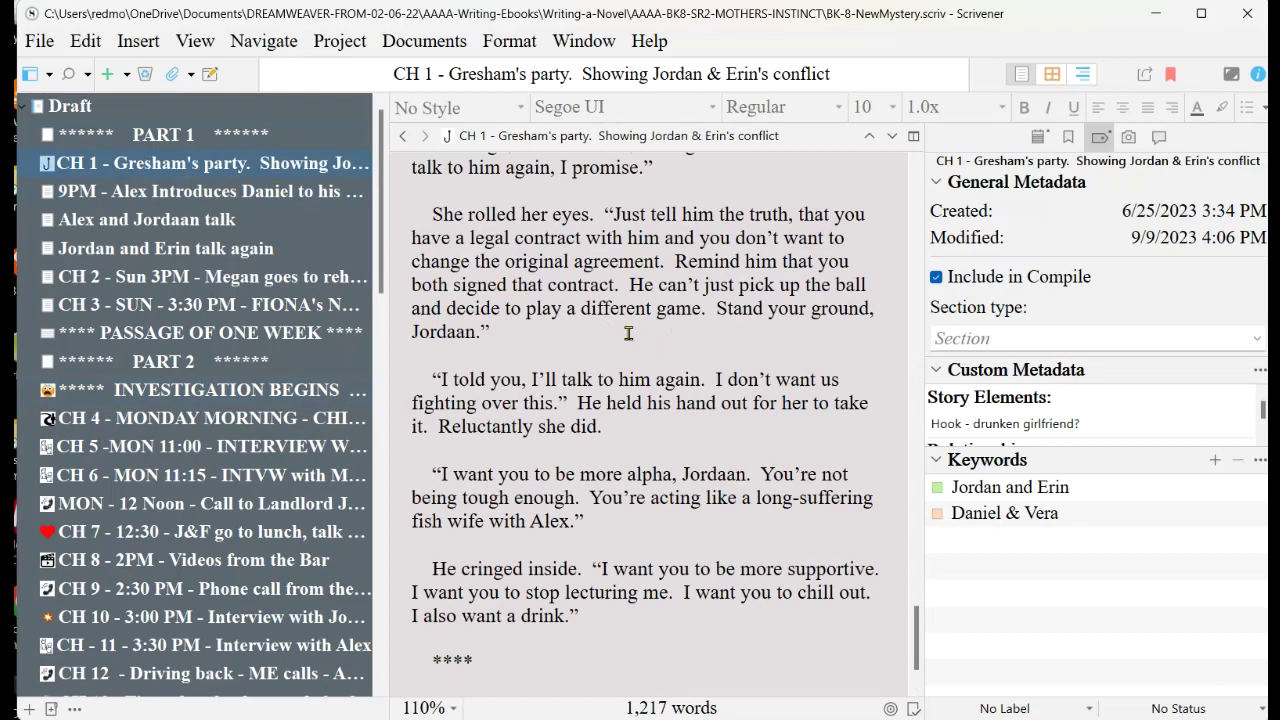
scroll(774, 366, up, 3)
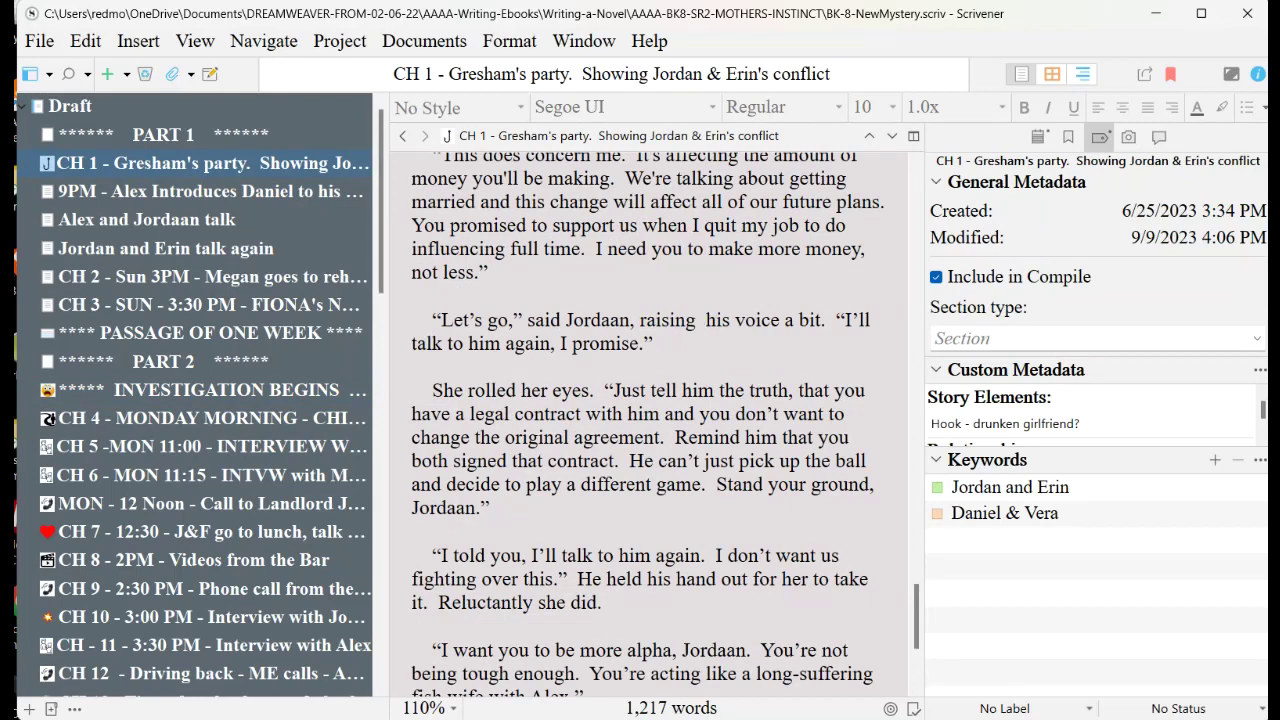
click(38, 42)
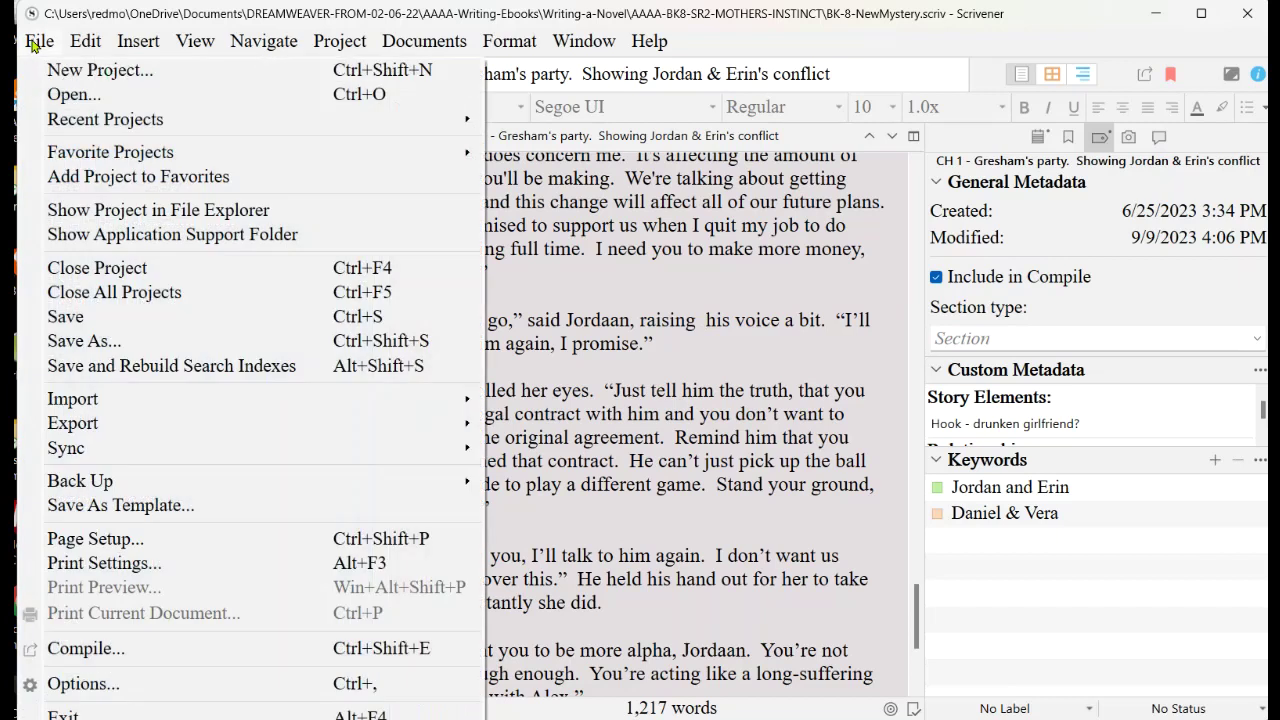
Compile the Draft to Microsoft Word (.docx) after reviewing the included documents list
click(123, 650)
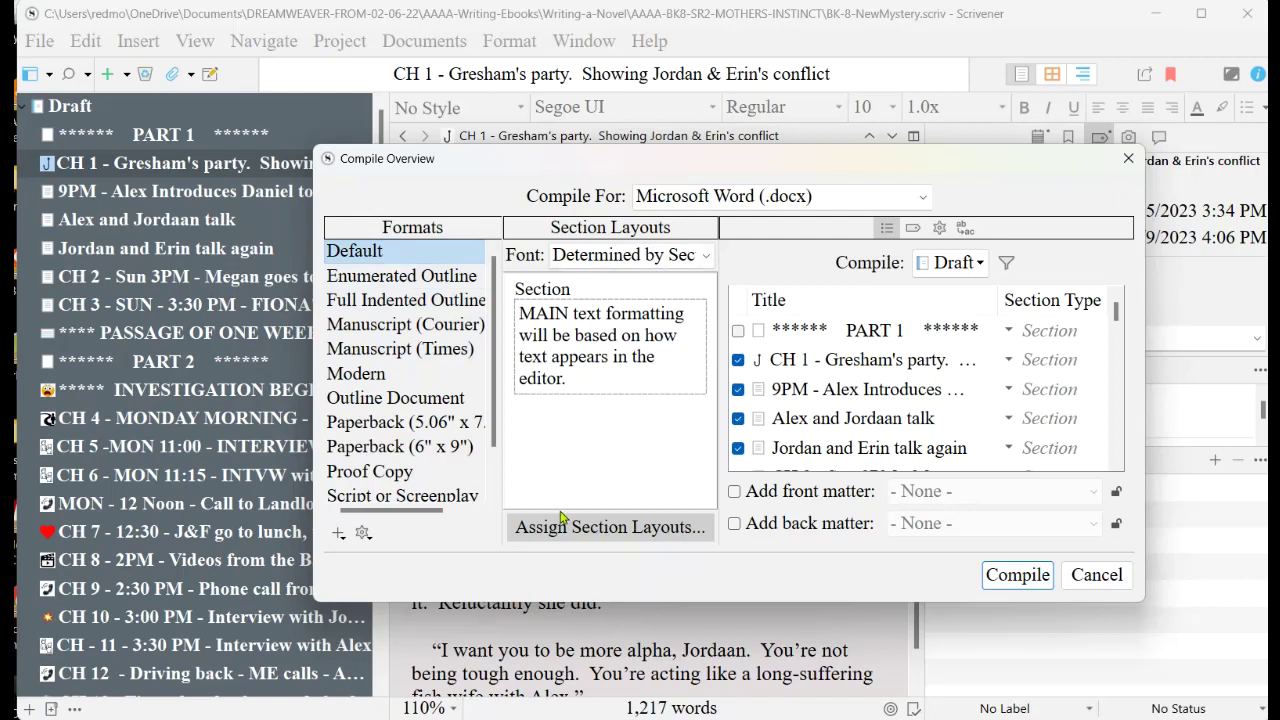
scroll(935, 360, down, 5)
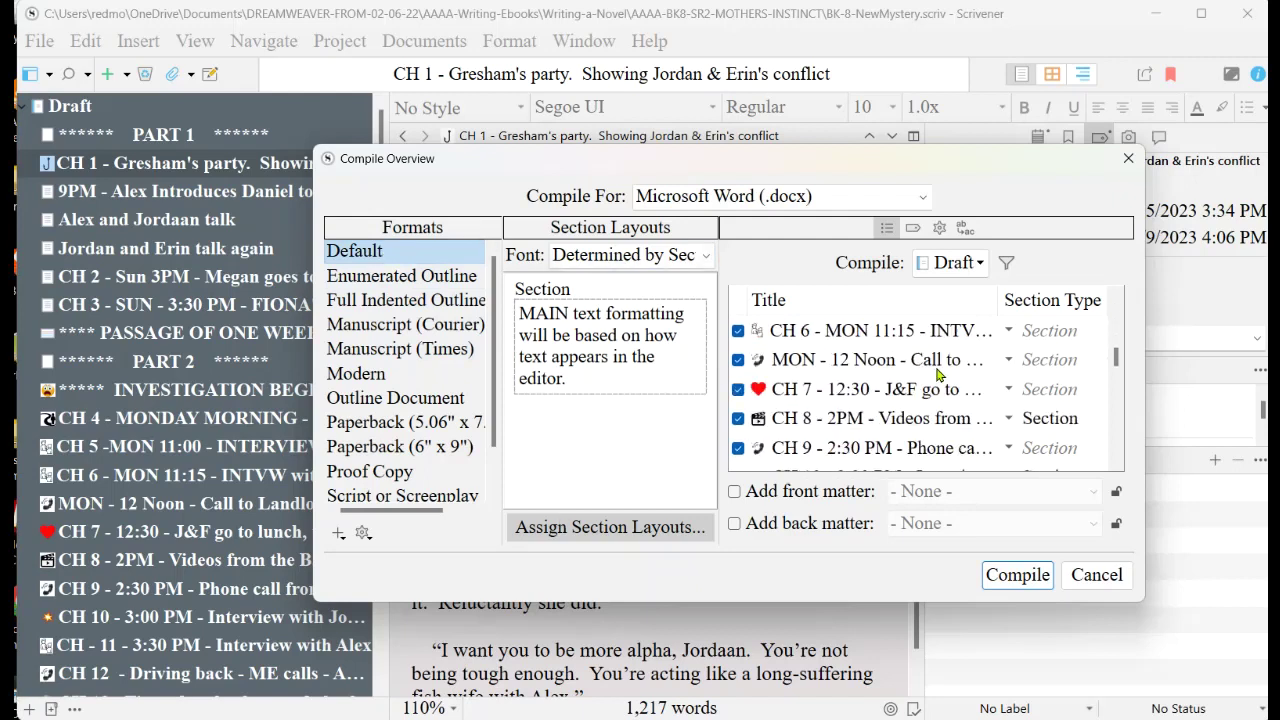
scroll(938, 374, down, 7)
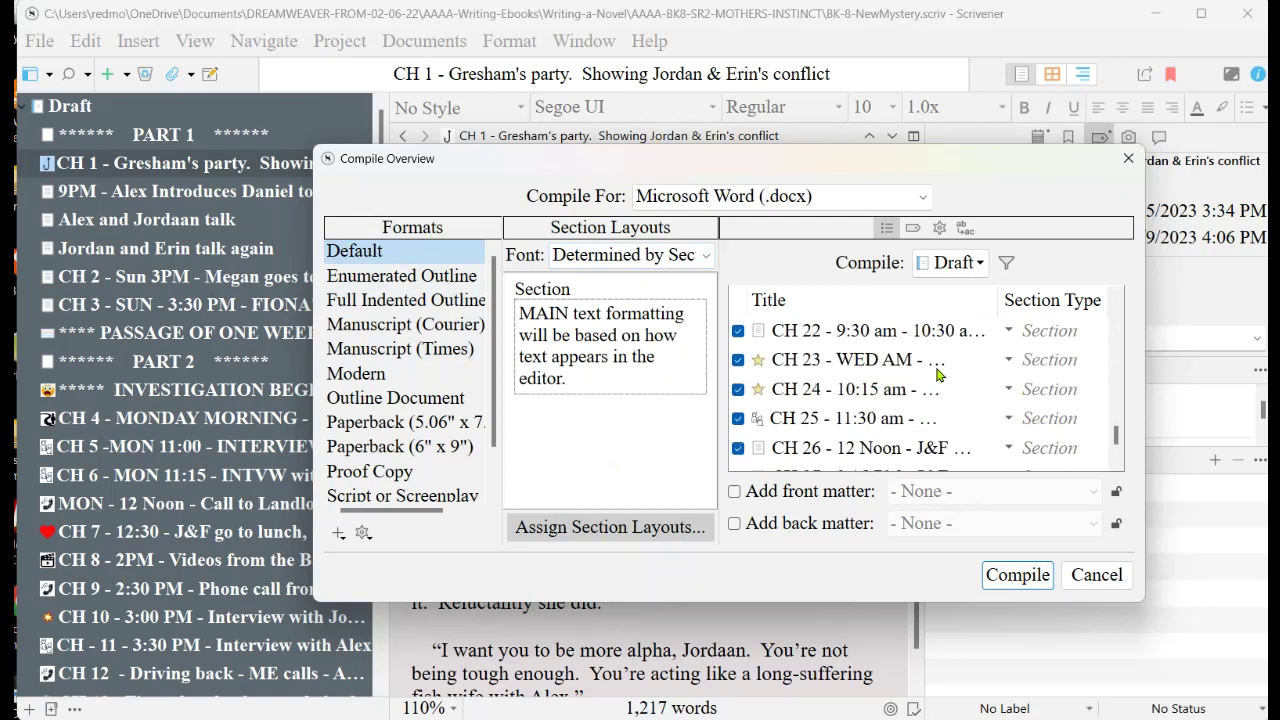
scroll(938, 374, up, 10)
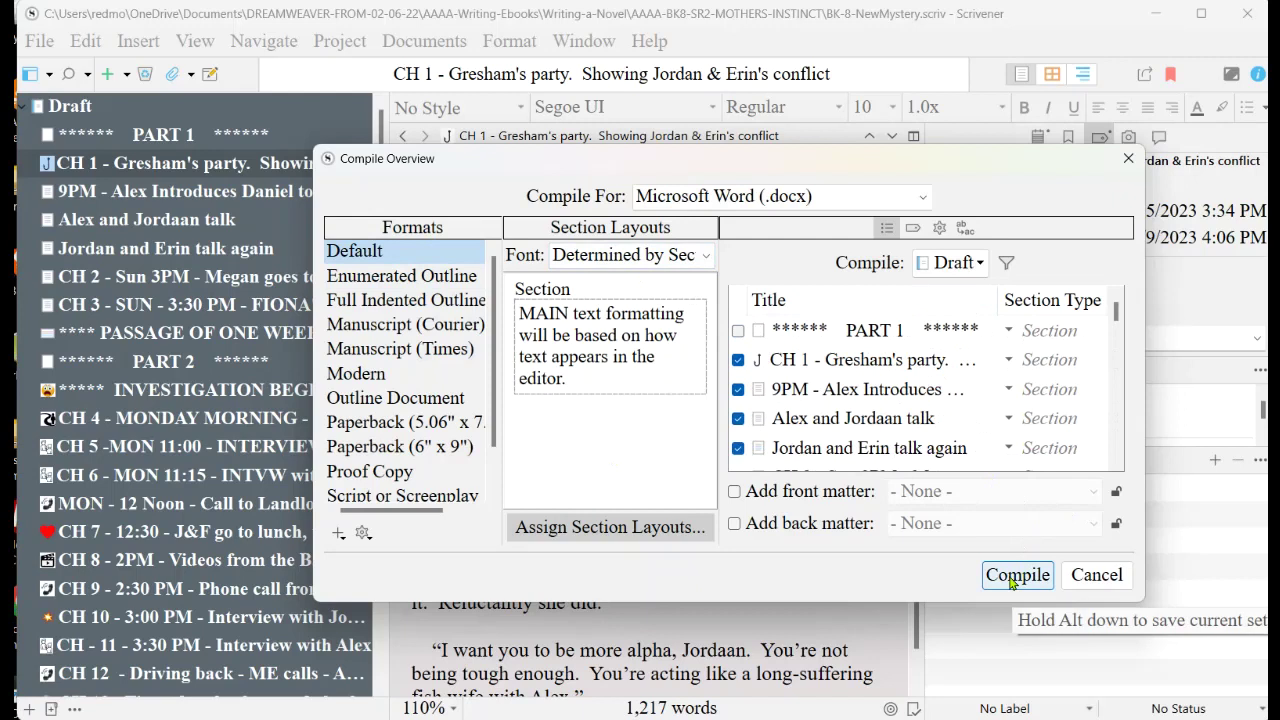
click(1008, 578)
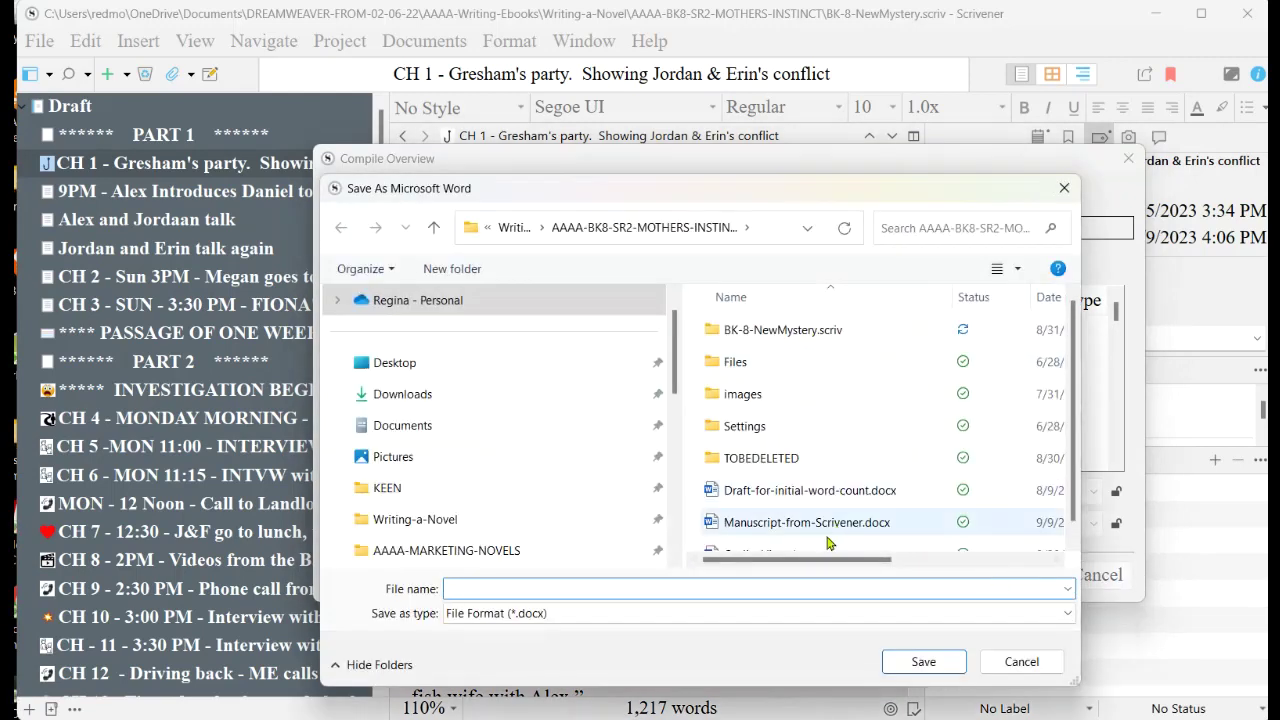
Cancel saving Manuscript-from-Scrivener.docx and close the Compile Overview
click(812, 524)
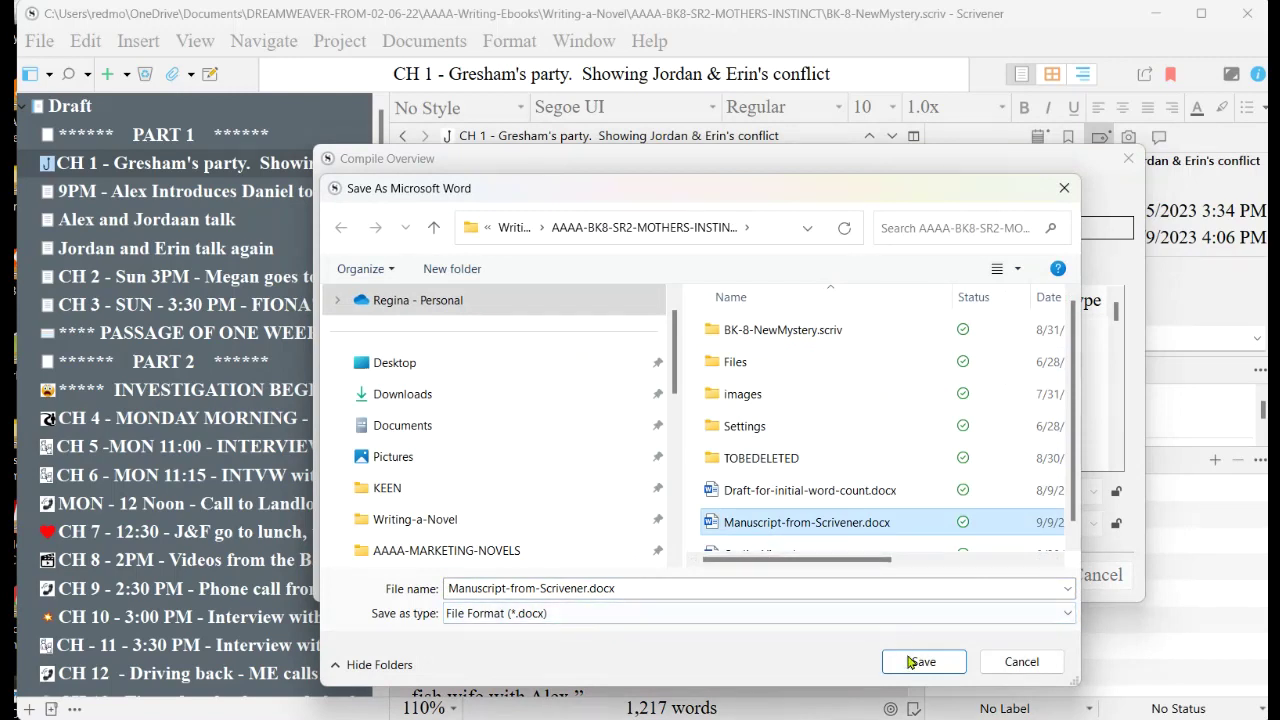
click(1020, 662)
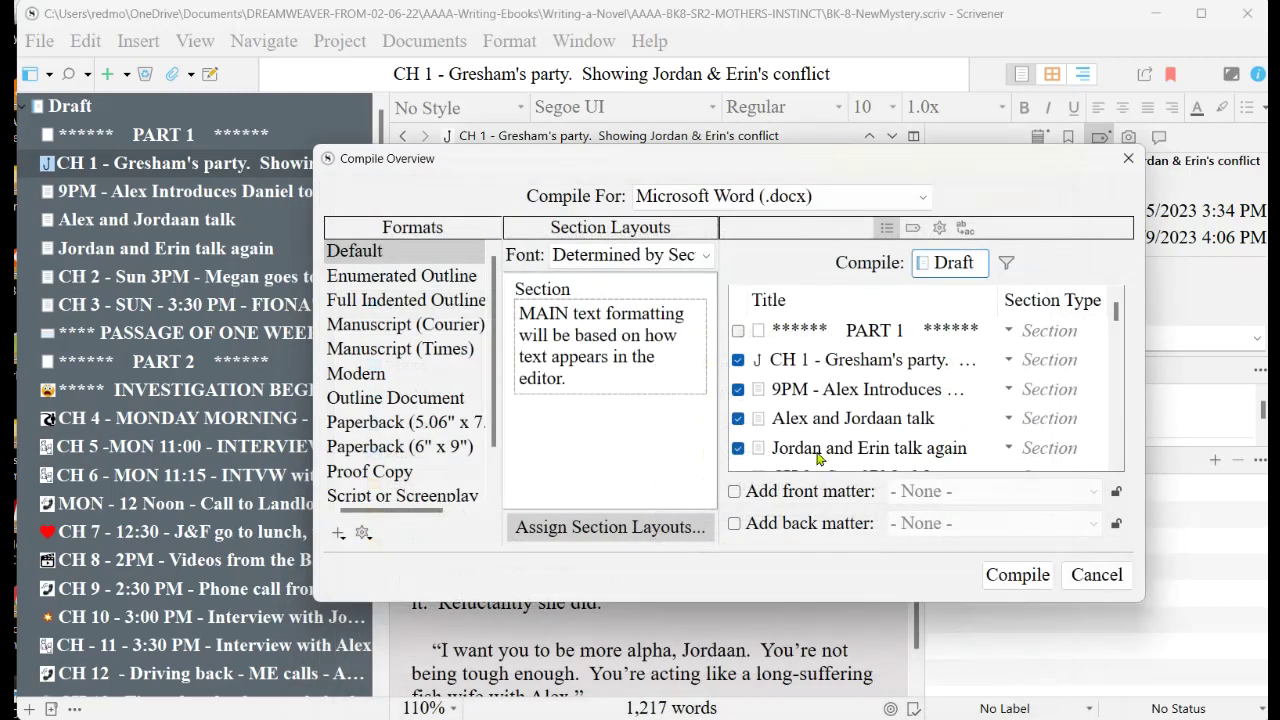
click(1128, 158)
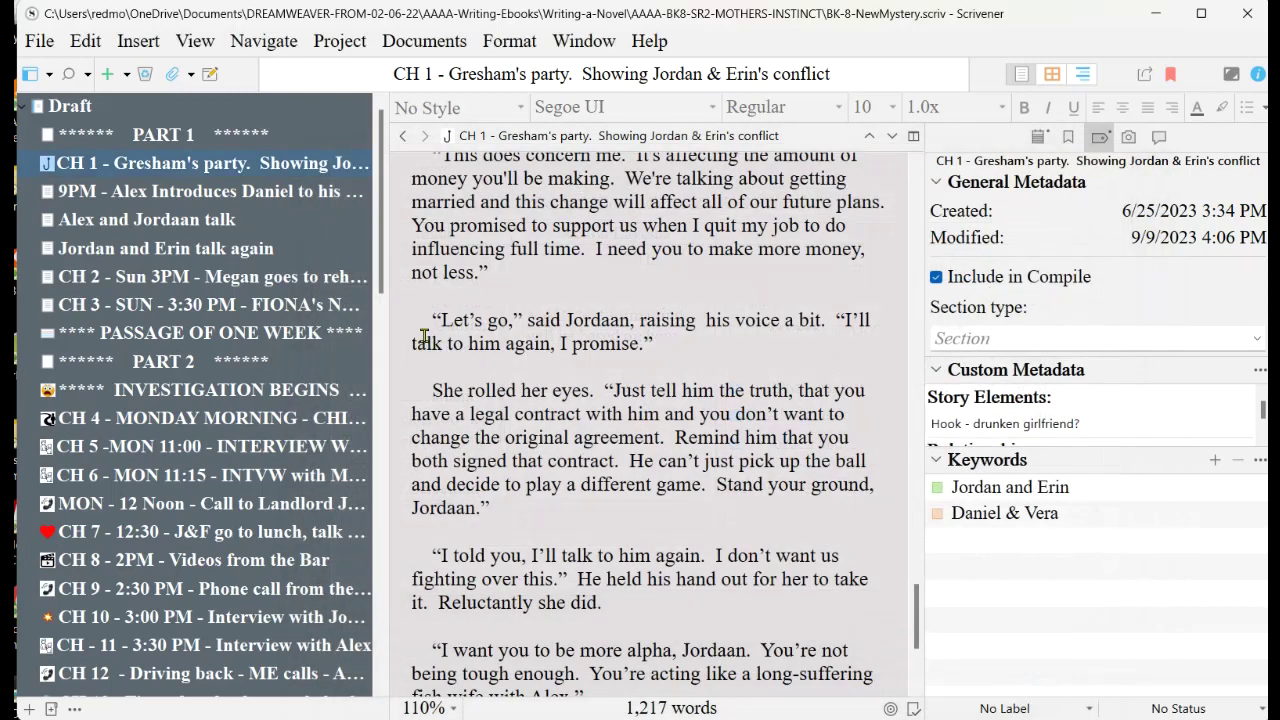